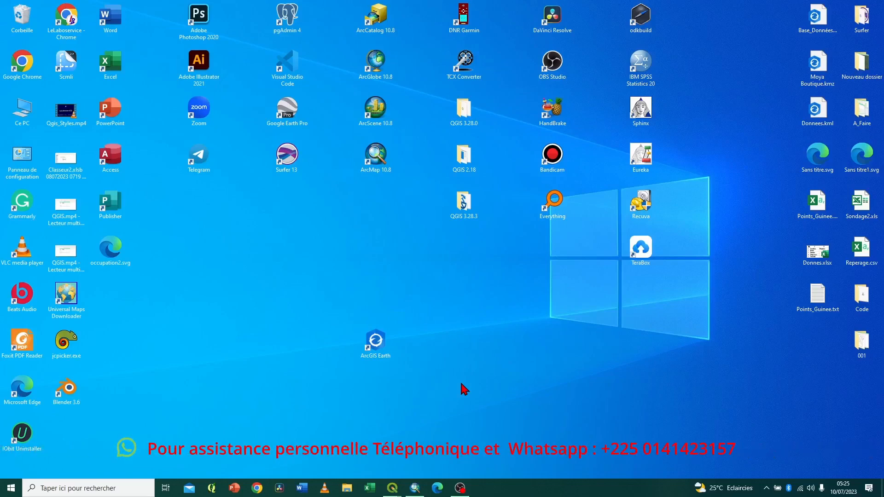
Step: Launch ArcGIS Earth from the desktop
click(386, 343)
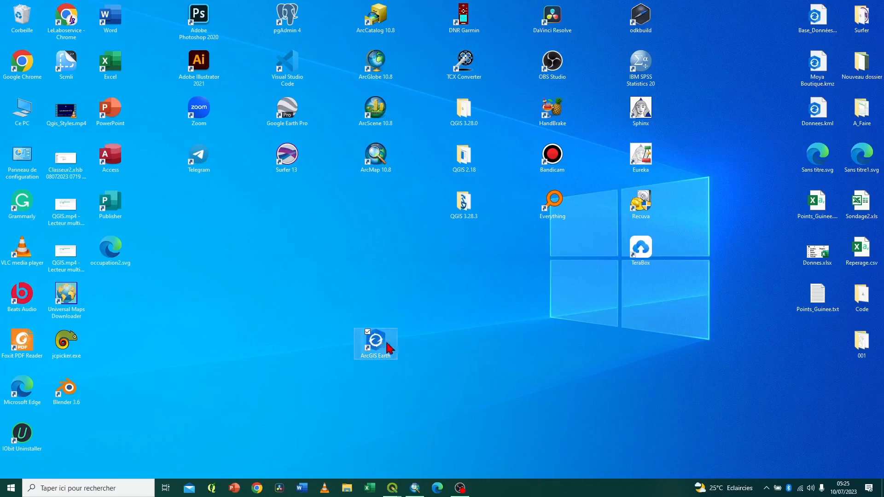
double_click(380, 343)
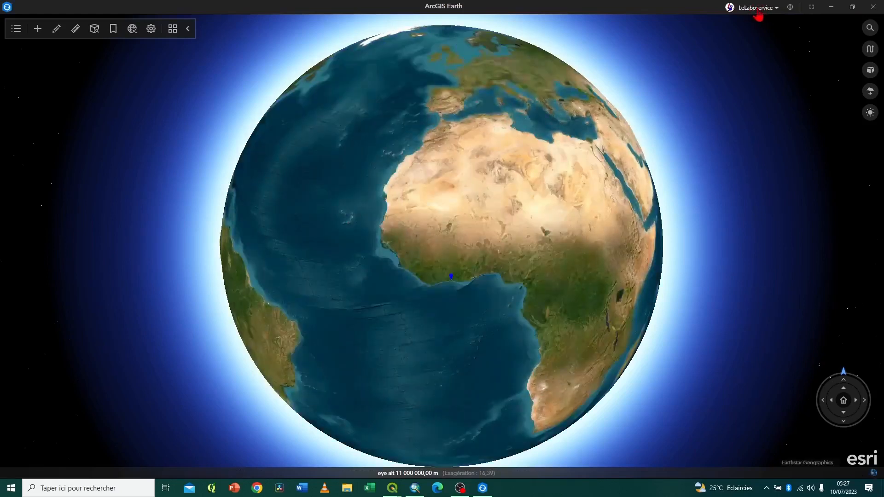
Step: View the signed-in account's portal details, then check the program's version information and close it
click(758, 14)
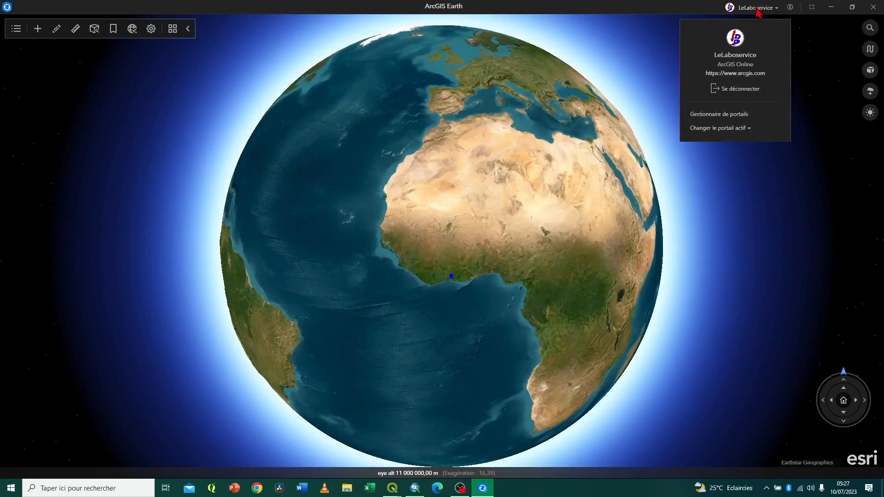
click(658, 10)
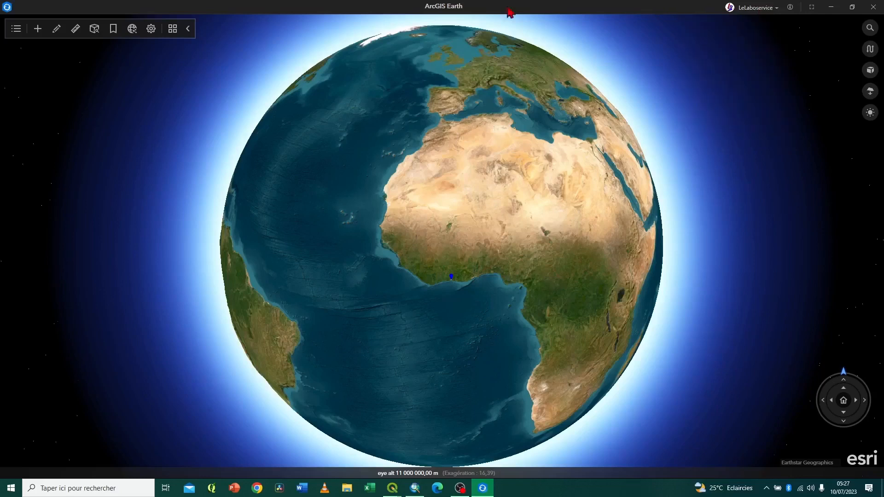
click(8, 8)
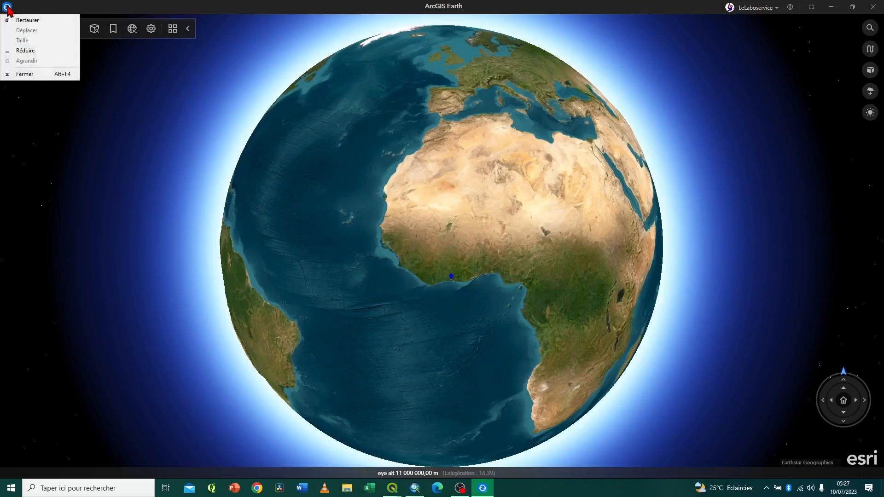
click(15, 9)
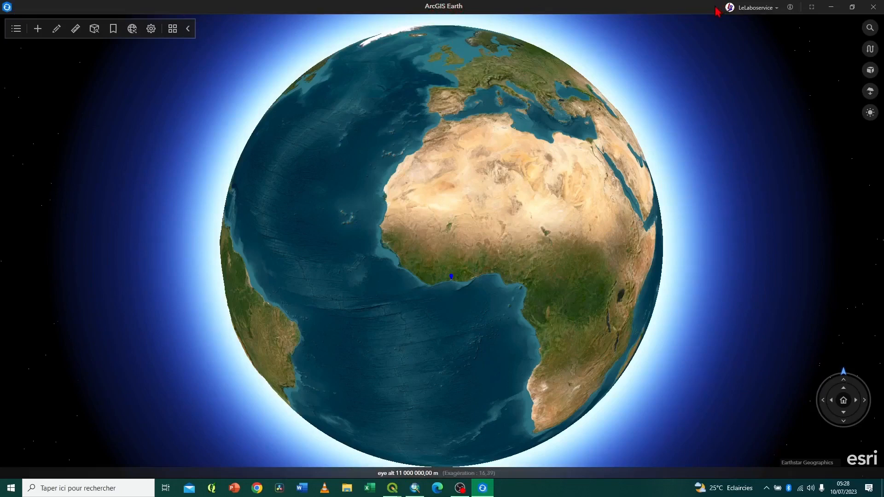
click(790, 8)
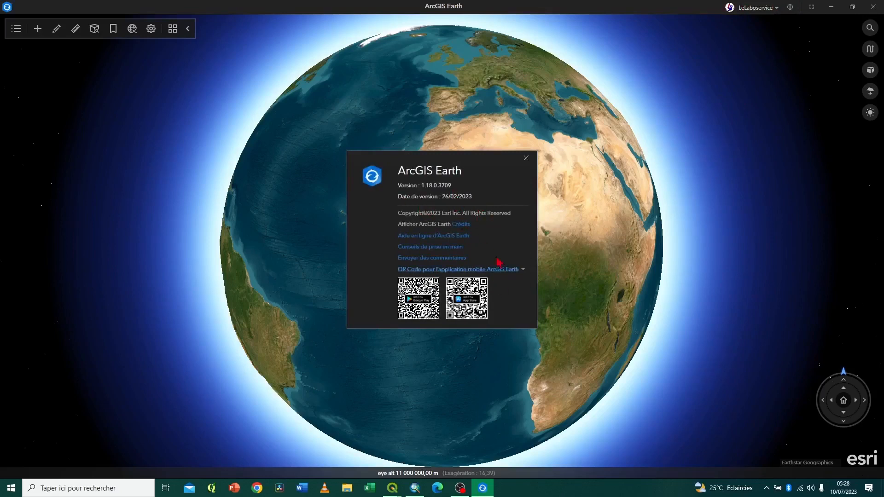
mouse_move(479, 297)
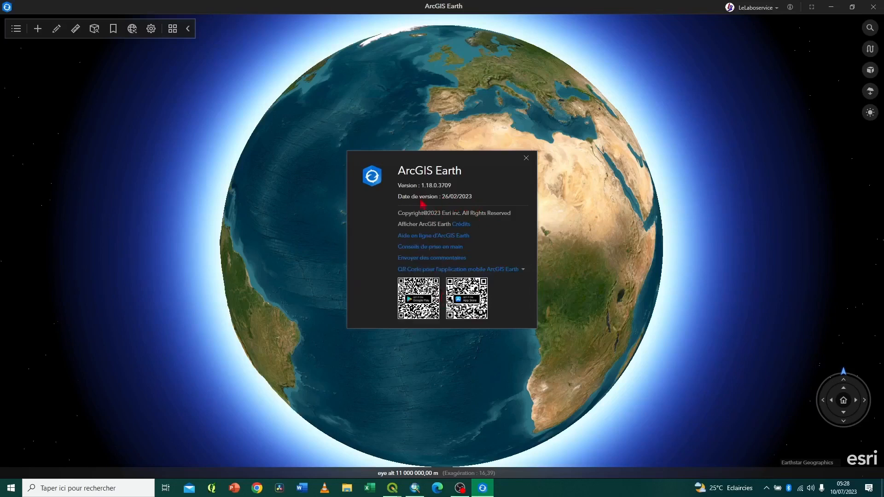
click(526, 158)
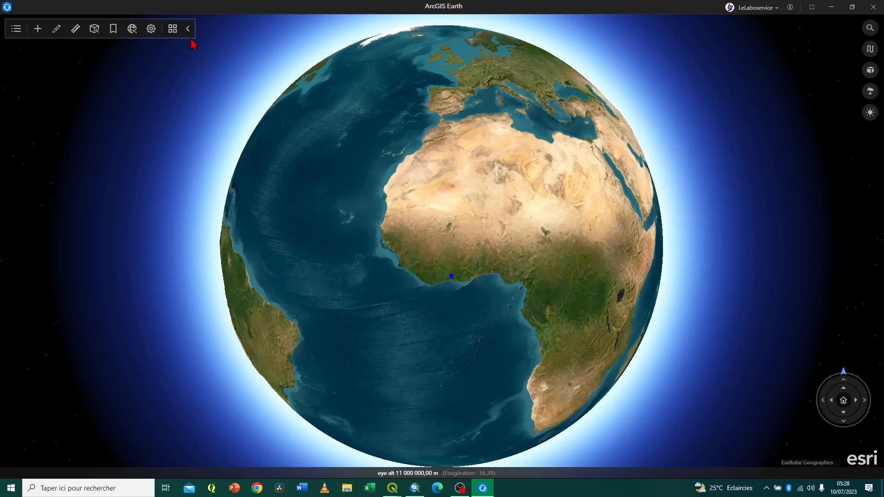
Step: Show the data list, expand the Mes dessins folder and turn on the Mes données folder
click(19, 34)
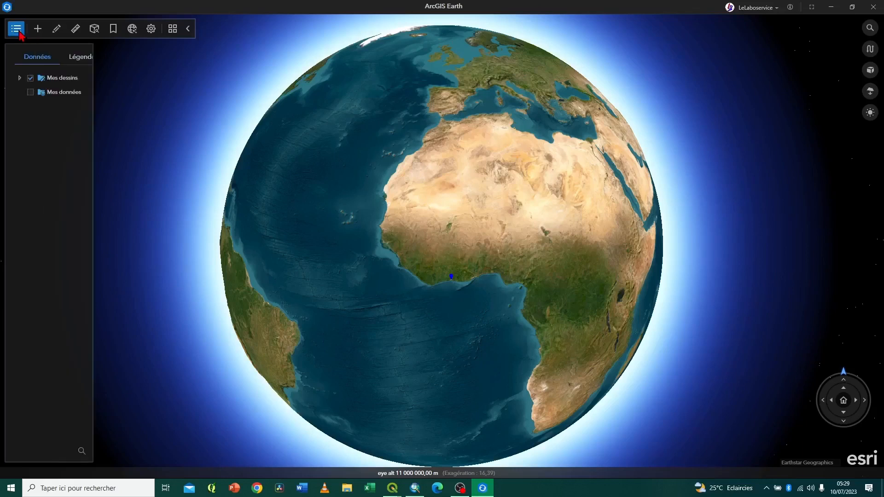
click(19, 79)
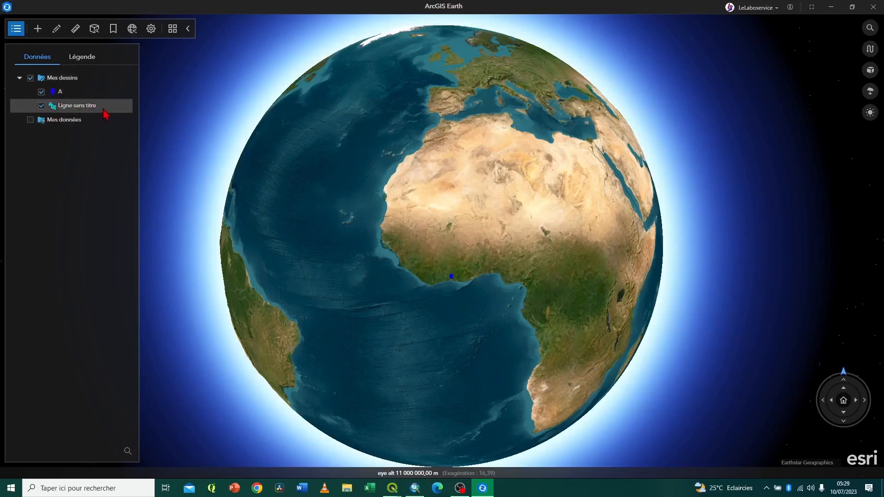
click(30, 121)
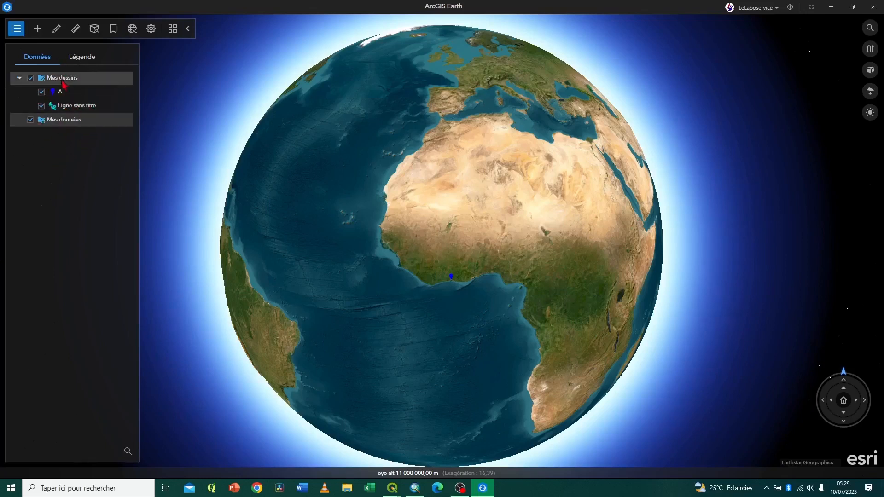
Step: Check the legend, search the data list for "A" and close the list
click(80, 58)
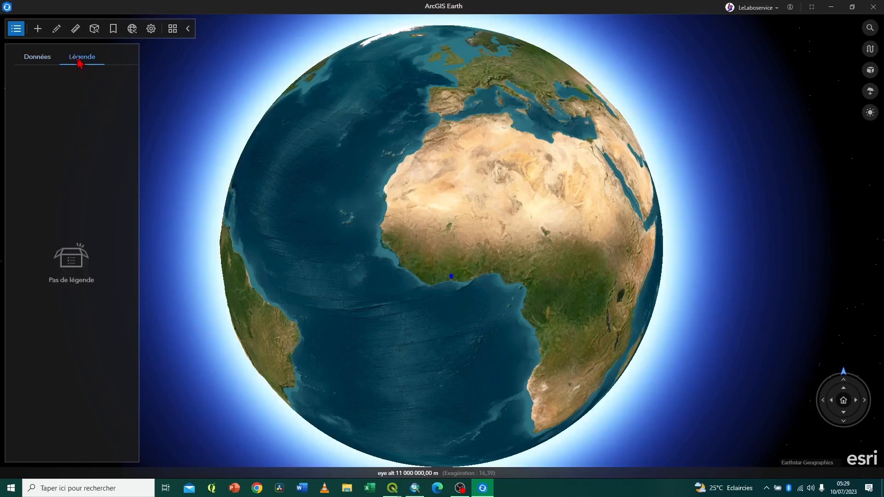
click(47, 60)
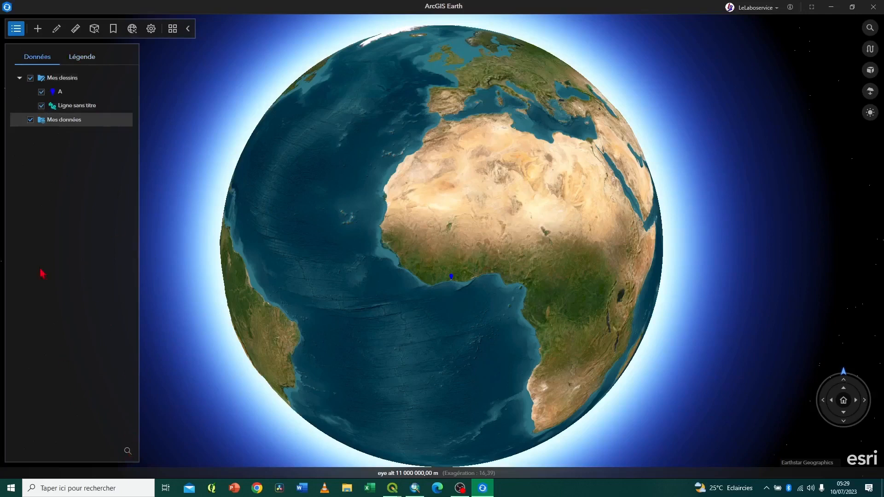
click(127, 451)
click(128, 451)
click(128, 451)
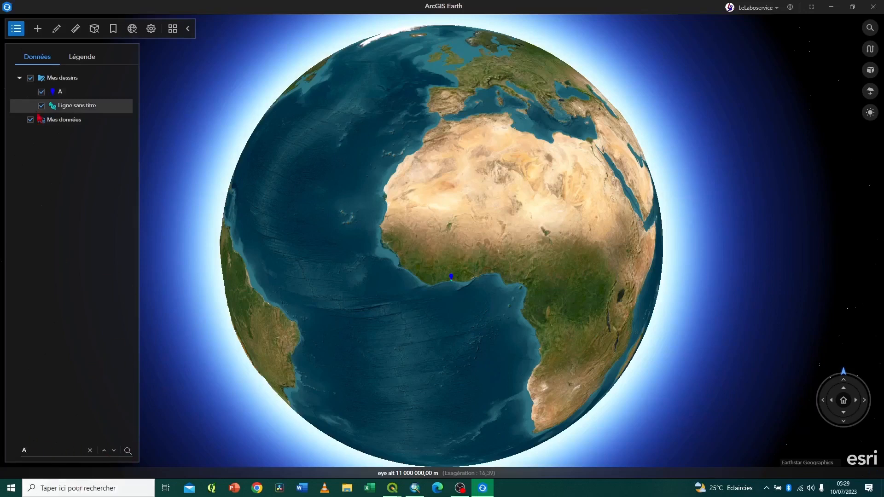
click(16, 33)
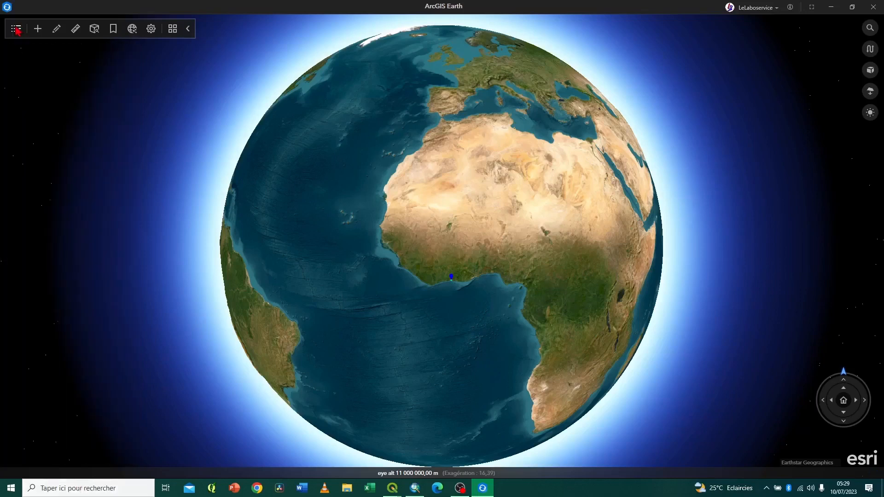
Step: Review the ways to add data: ArcGIS Online content, local files with their supported formats, and a web service URL
click(38, 33)
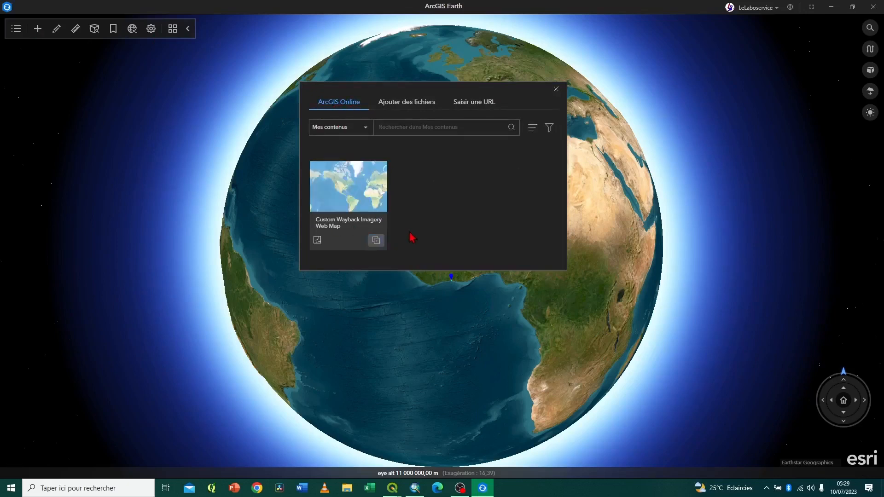
mouse_move(375, 184)
click(411, 106)
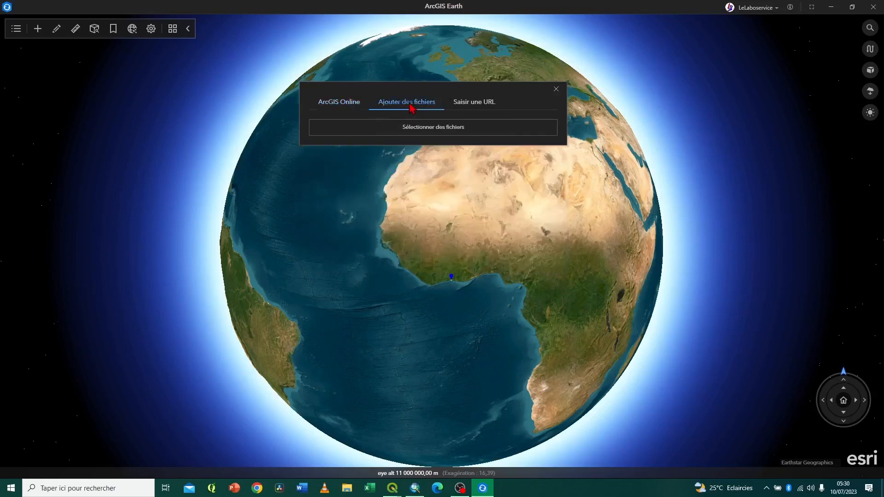
click(433, 128)
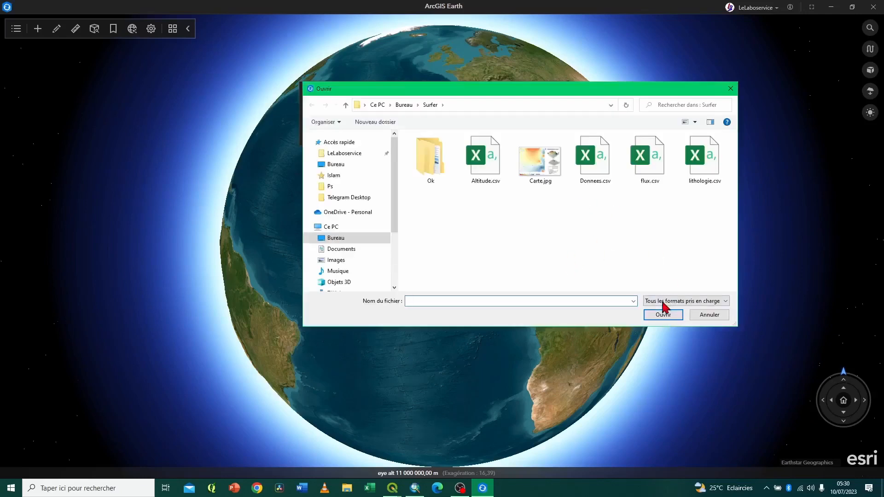
click(699, 304)
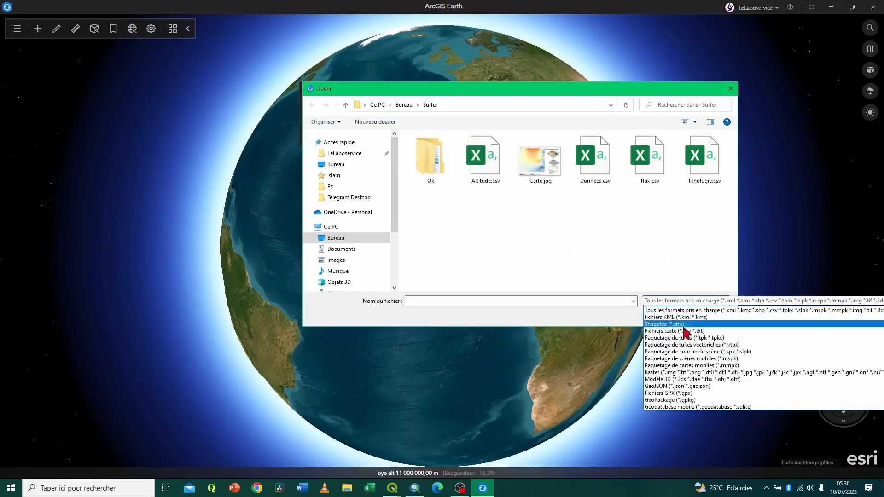
click(734, 92)
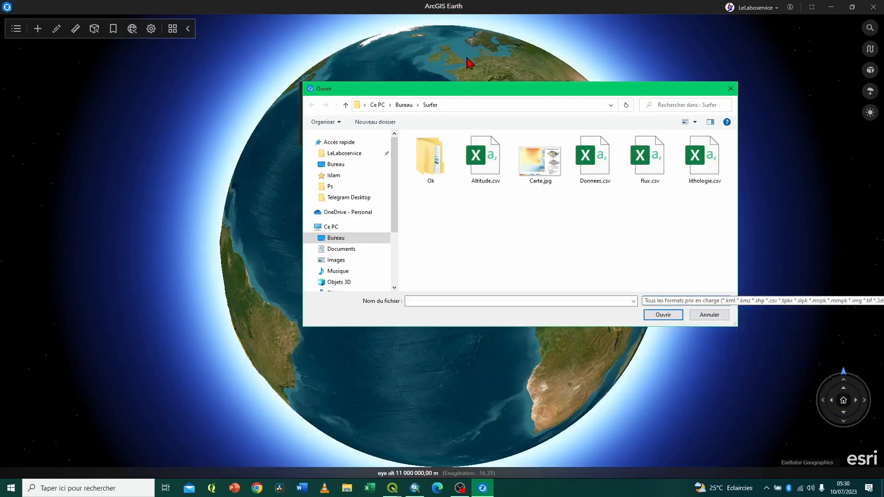
click(730, 88)
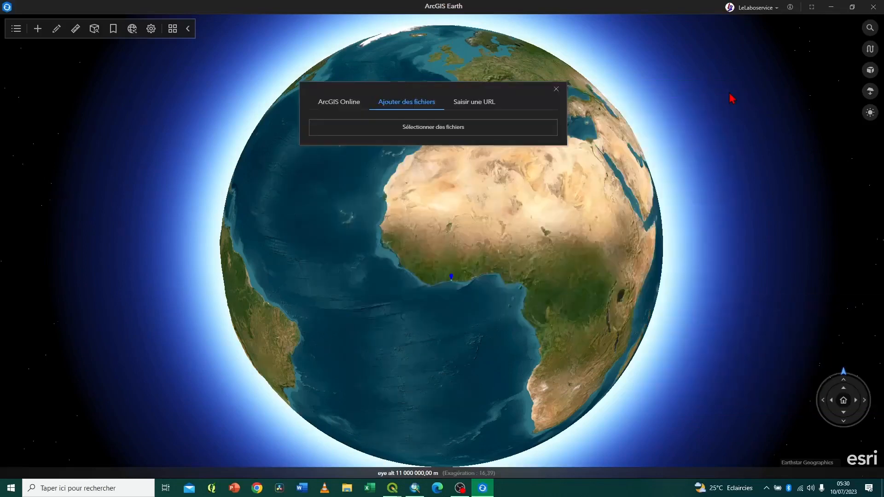
click(477, 110)
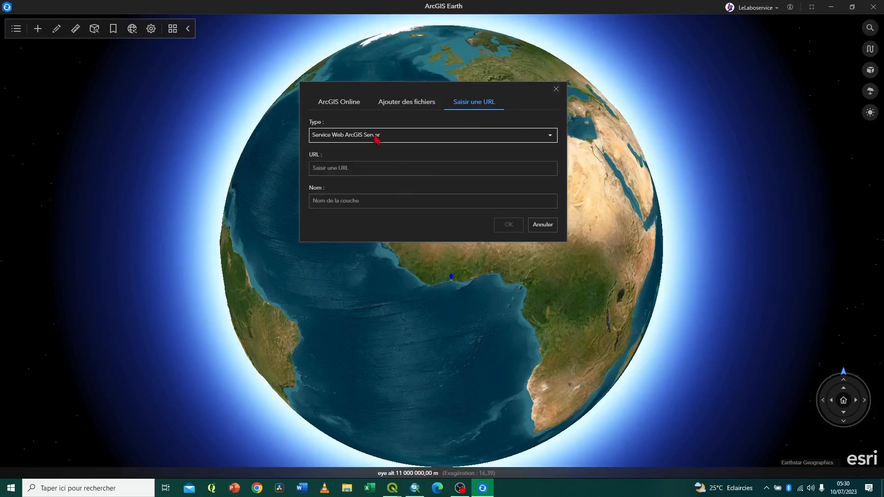
click(343, 106)
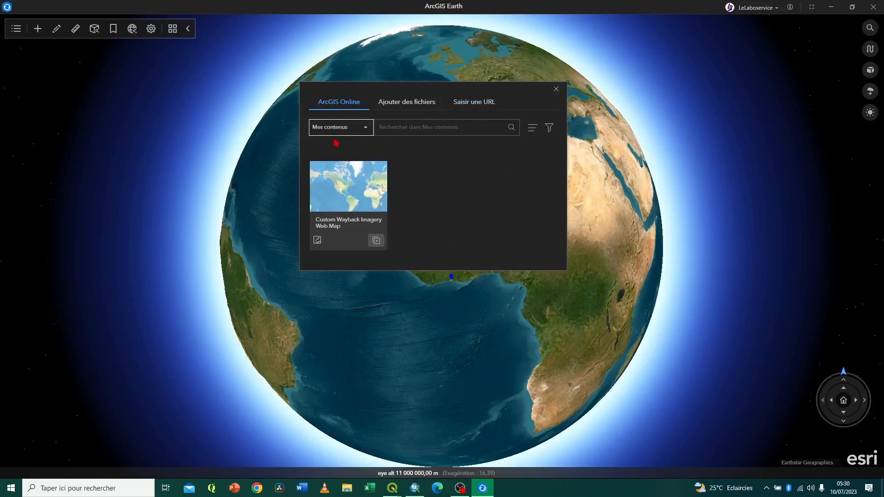
Step: Set the online content source to Living Atlas and browse its available layers
click(364, 131)
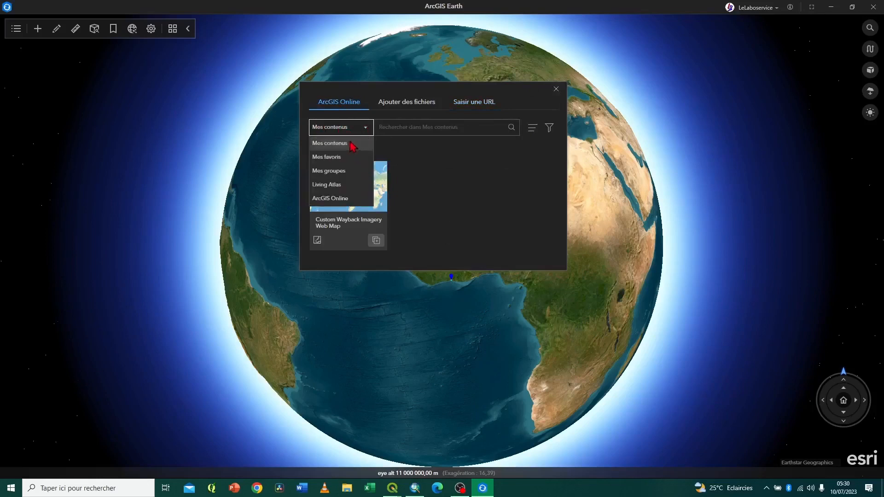
click(330, 186)
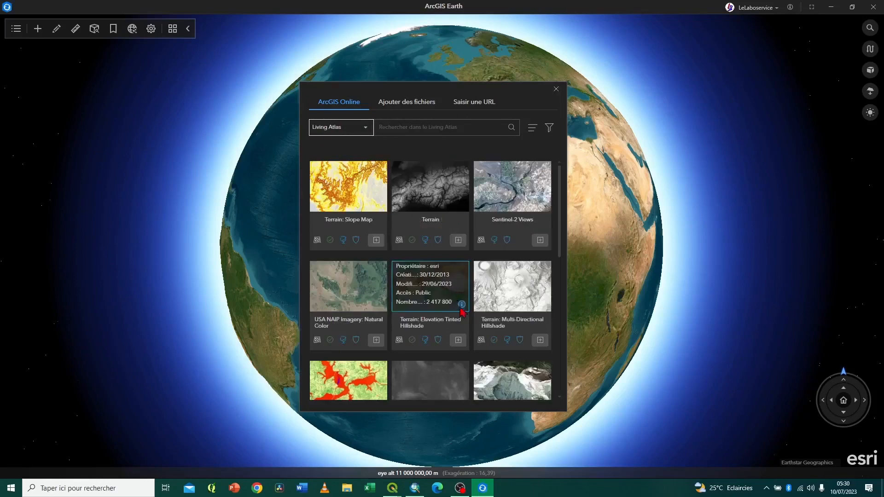
scroll(463, 308, down, 4)
scroll(468, 308, down, 5)
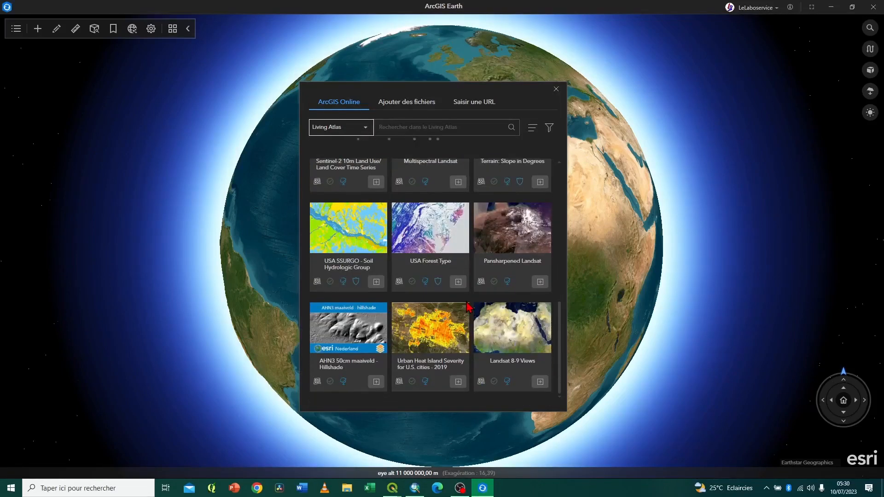
scroll(469, 307, down, 1)
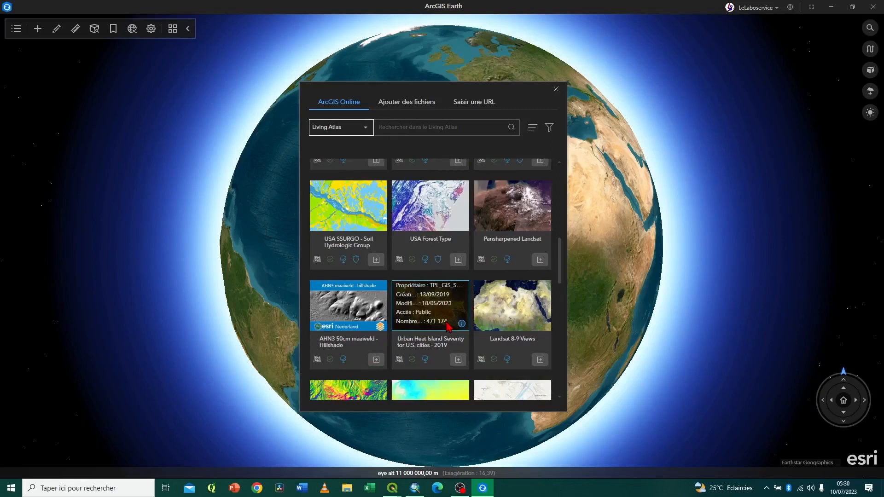
scroll(449, 327, down, 3)
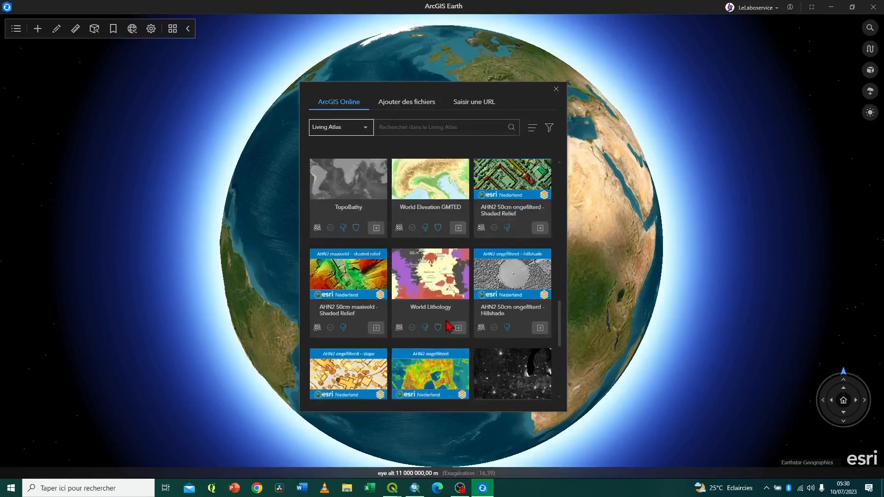
scroll(449, 327, down, 5)
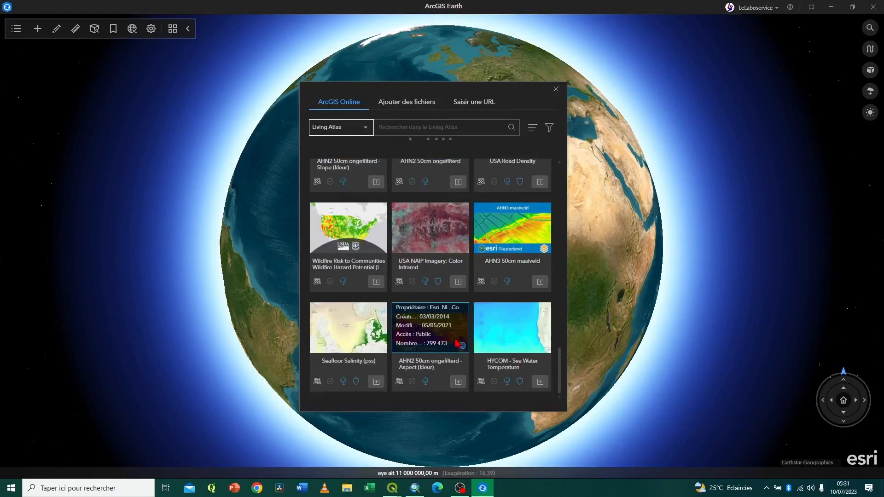
scroll(458, 344, up, 10)
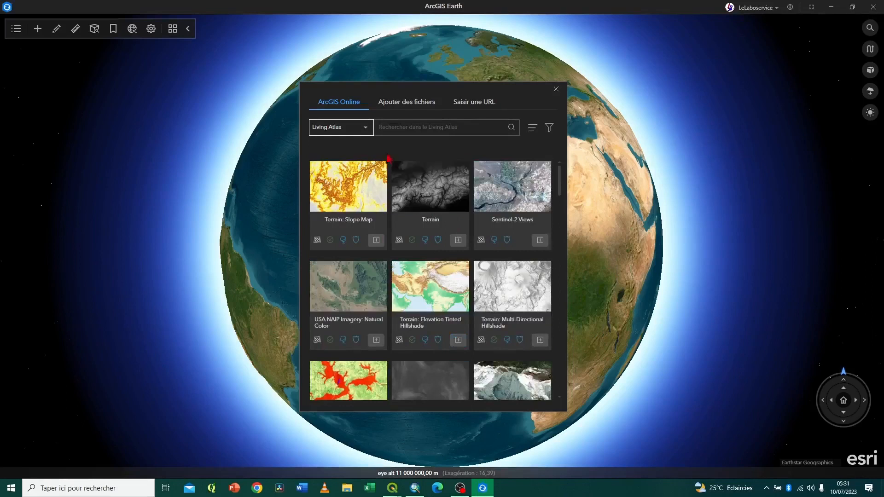
Step: Set the content source to ArcGIS Online and try to add the Terrain: Slope Map layer
click(367, 131)
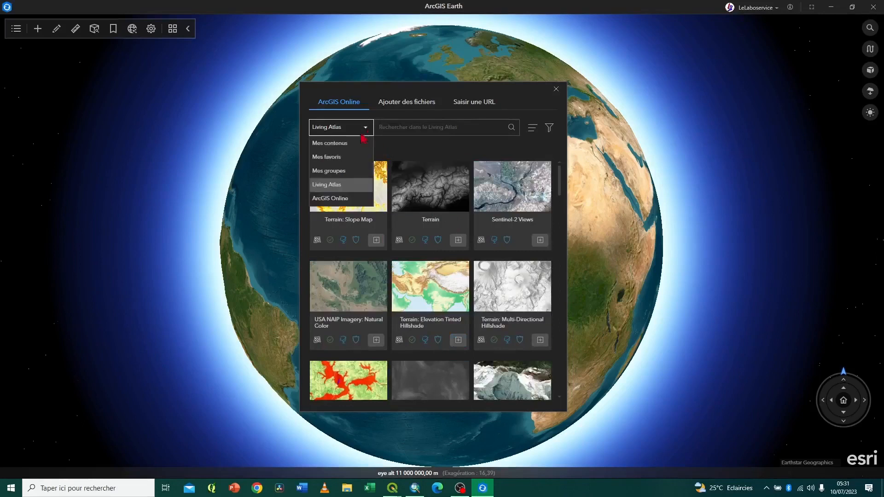
click(341, 199)
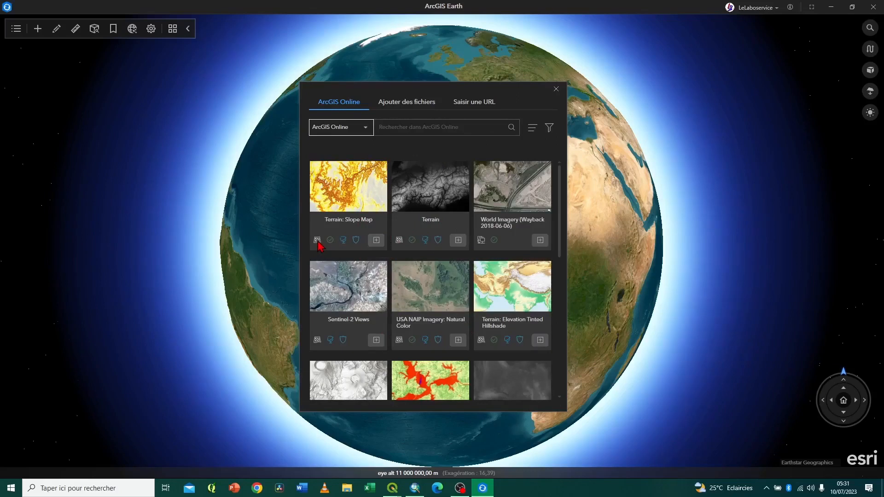
click(376, 242)
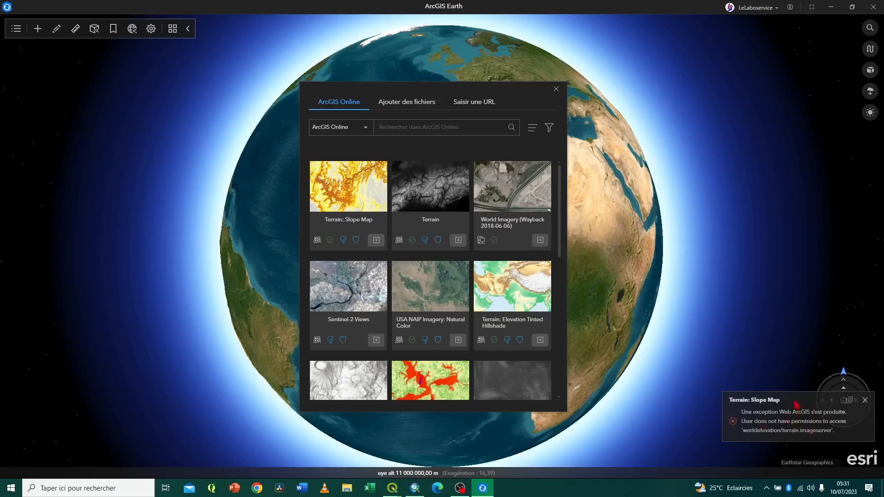
click(865, 400)
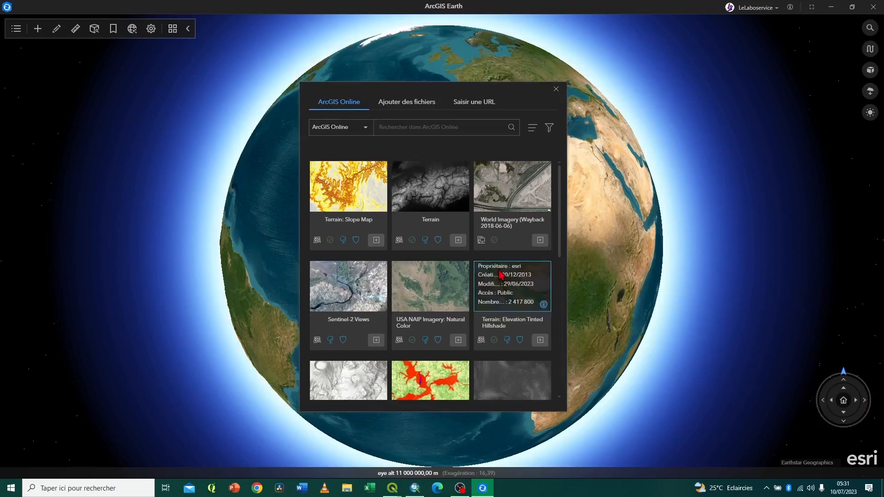
Step: Browse the remaining ArcGIS Online layers, close the catalogue and review the available drawing and overlay tools
scroll(480, 288, down, 5)
mouse_move(468, 319)
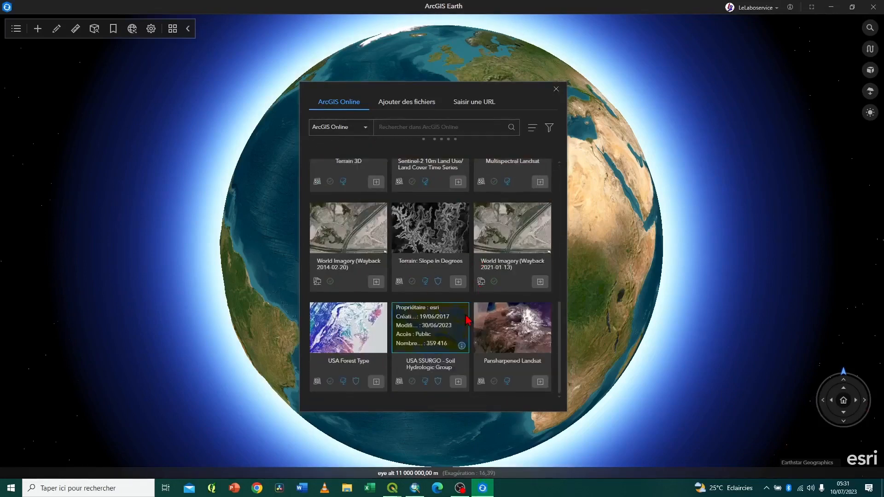
click(556, 89)
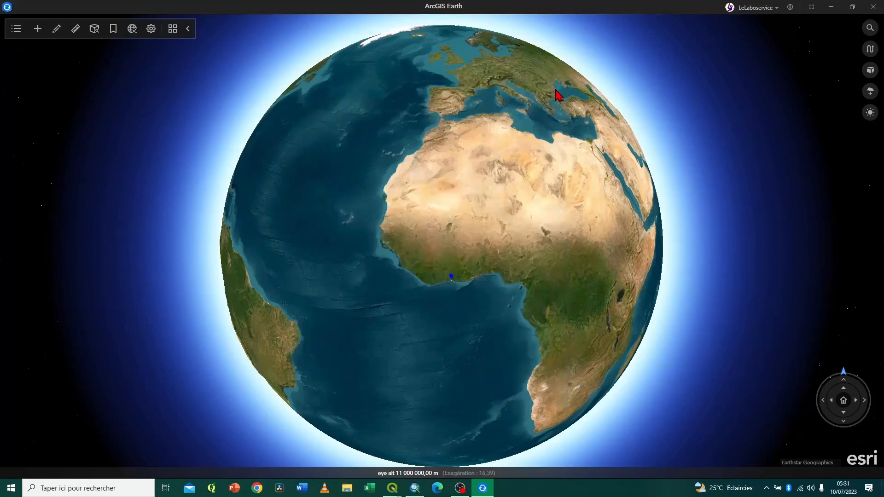
click(57, 29)
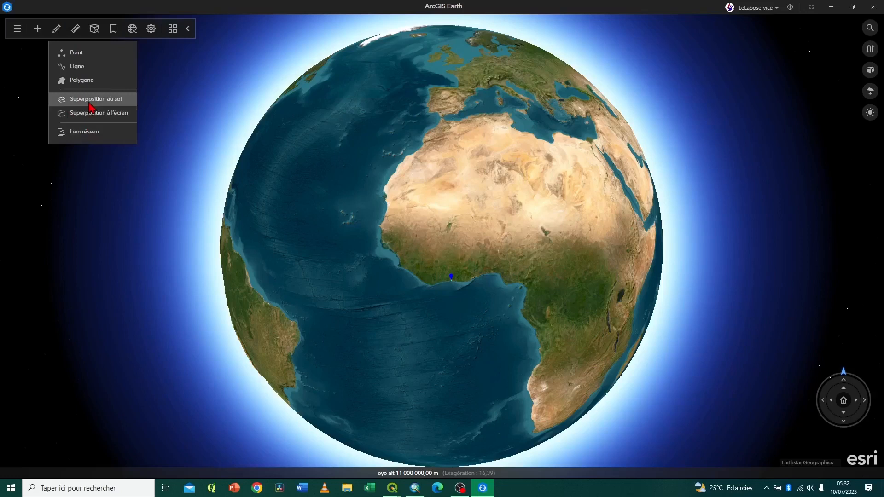
Step: Measure the coordinates of a point in northwest Africa and set the elevation unit to kilometres
click(77, 30)
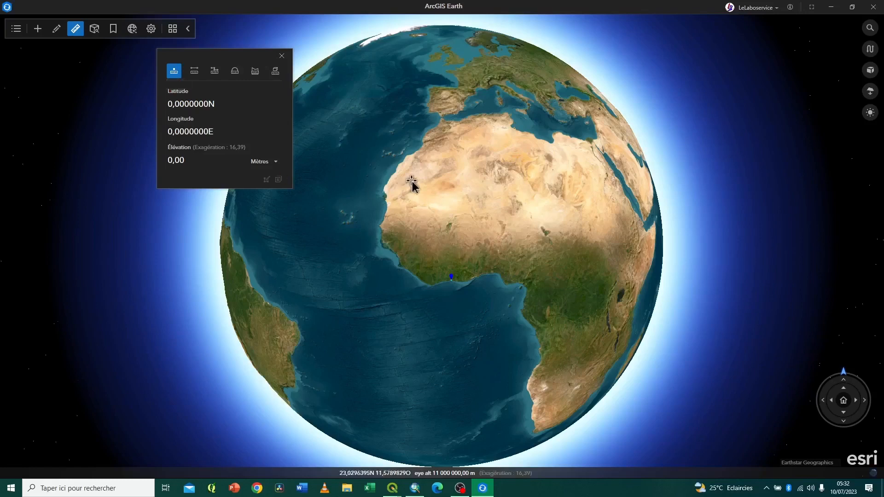
click(438, 174)
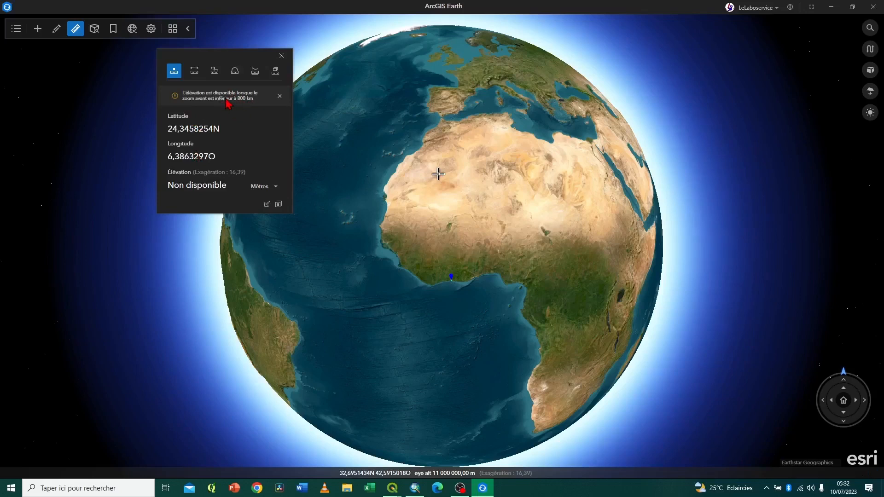
click(451, 273)
click(276, 186)
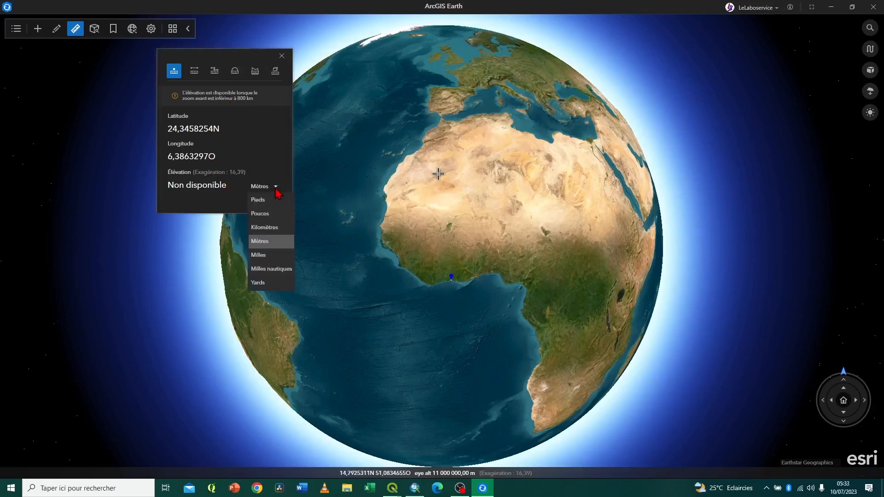
click(278, 226)
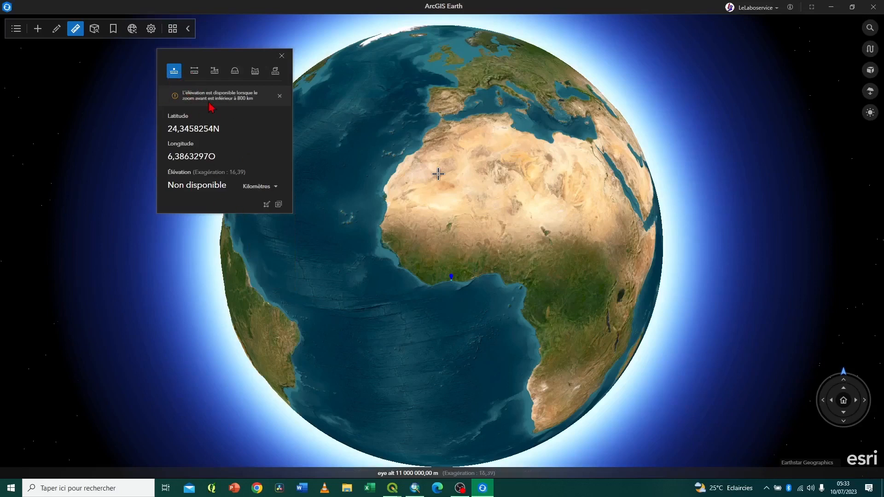
Step: Measure a straight-line distance eastward across the Sahara and view its elevation profile
click(195, 73)
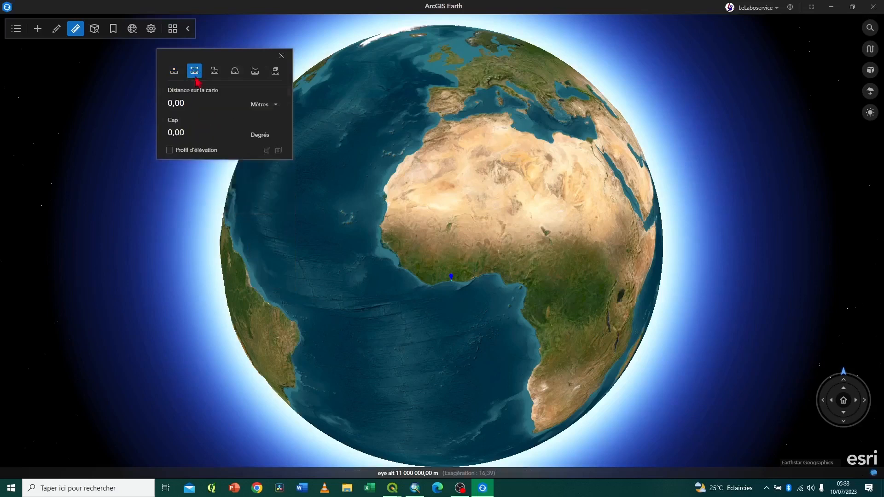
click(406, 192)
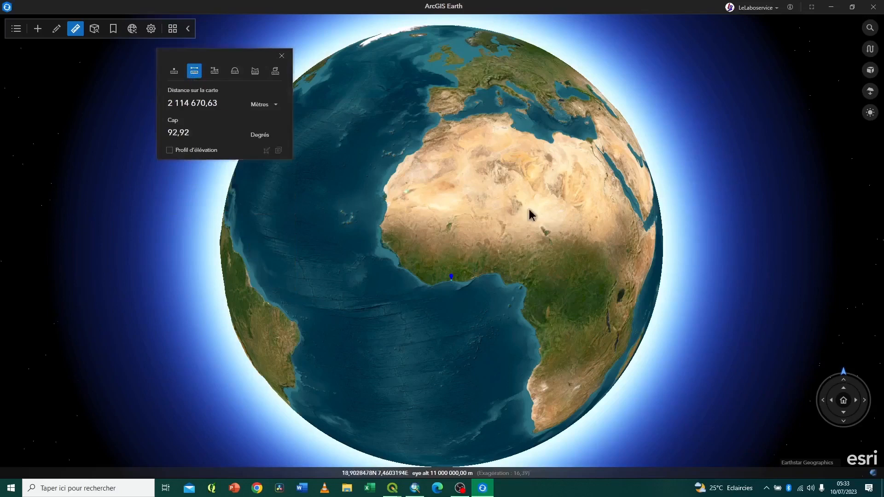
click(529, 209)
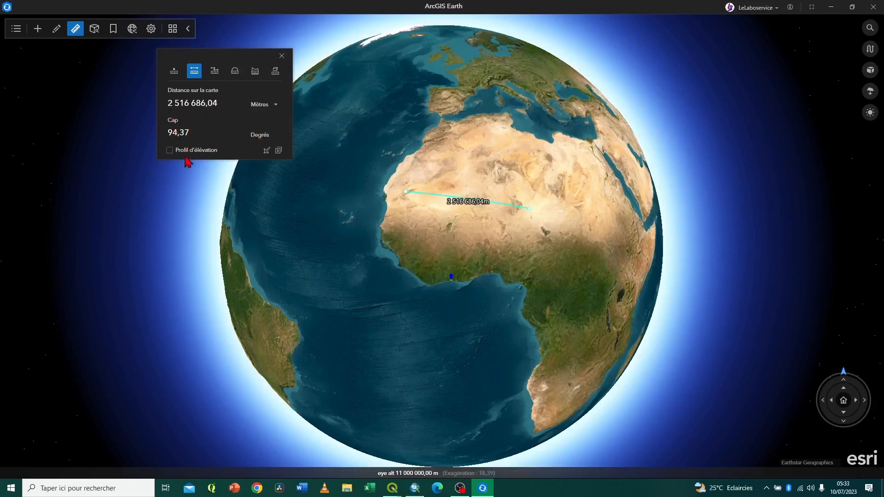
click(170, 150)
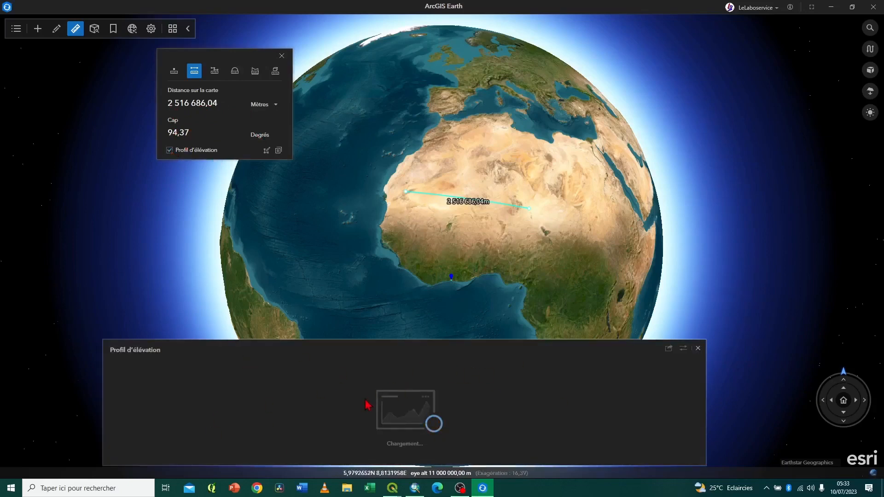
click(698, 348)
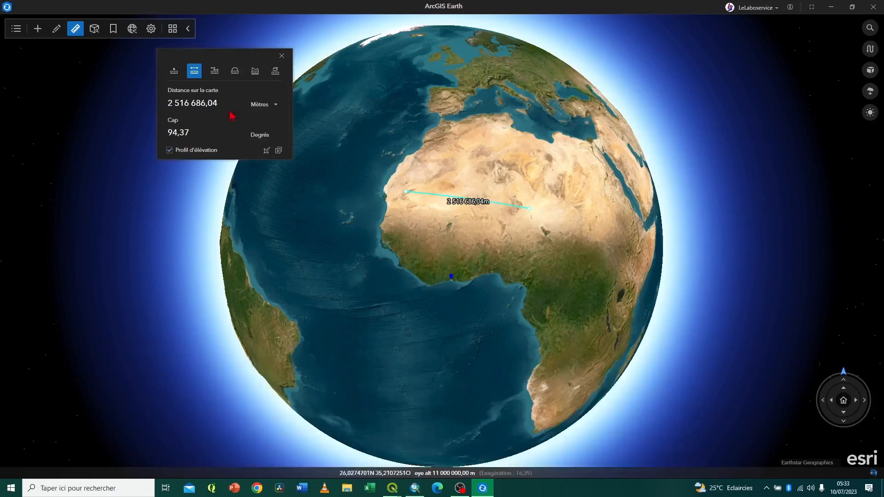
Step: Measure a circle of about 1,474 km radius over northwest Africa and copy its measurements
click(215, 71)
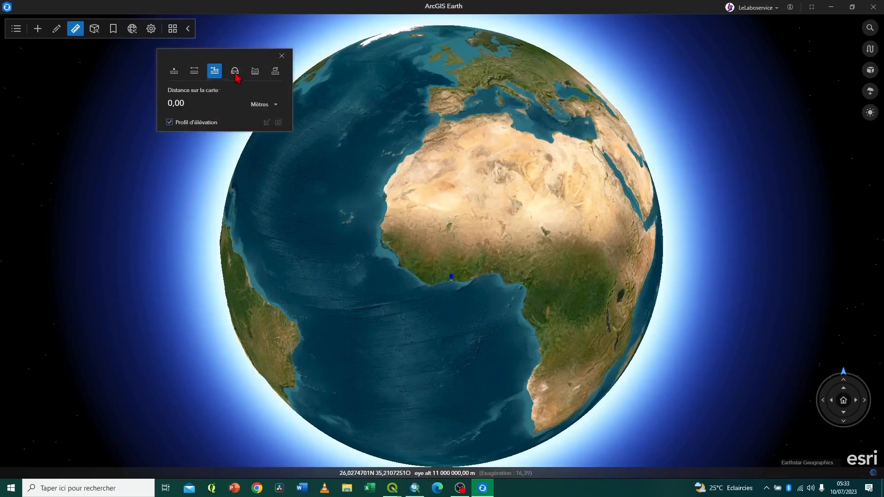
click(235, 75)
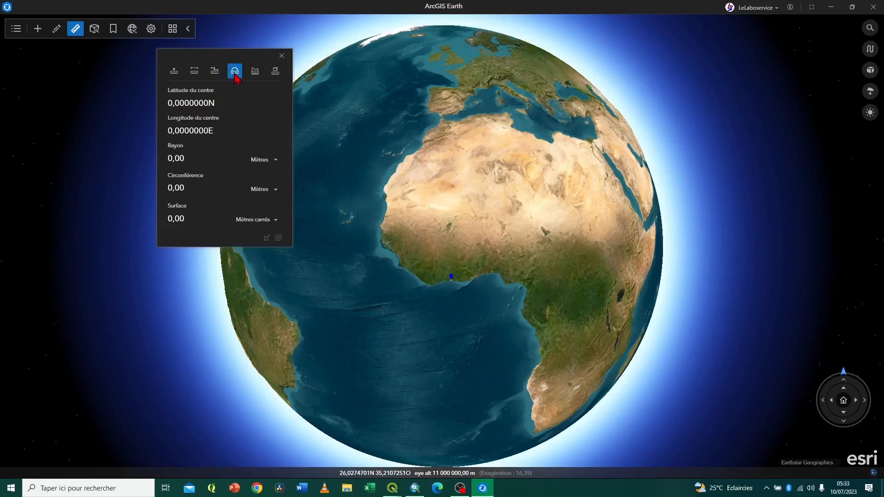
click(439, 188)
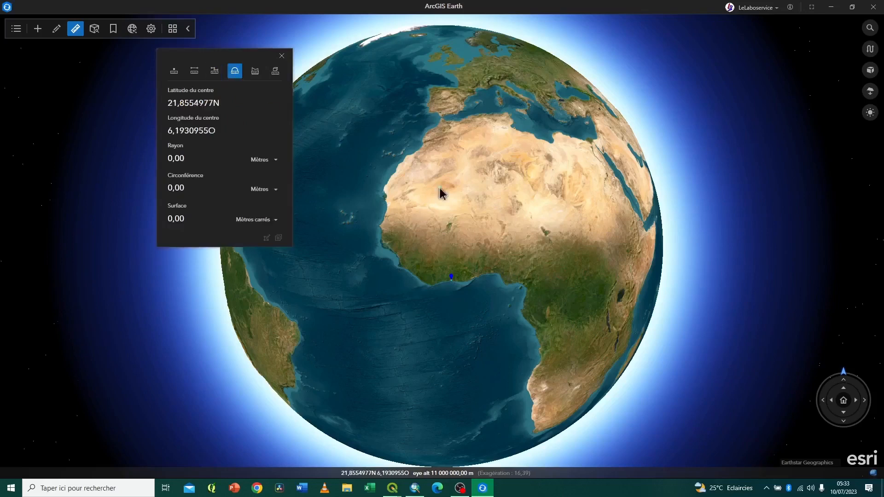
click(491, 242)
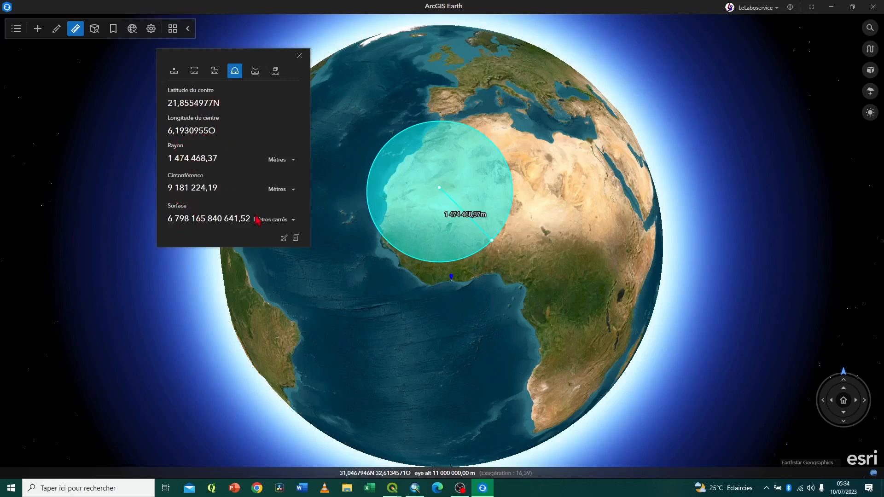
click(296, 238)
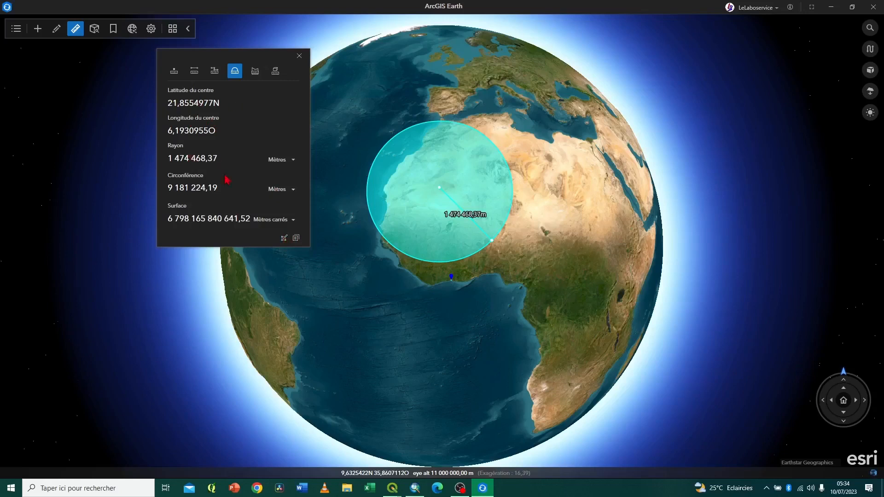
Step: Convert the measured circle into a drawing, review its general, view and information properties, and check it in the data list
click(284, 237)
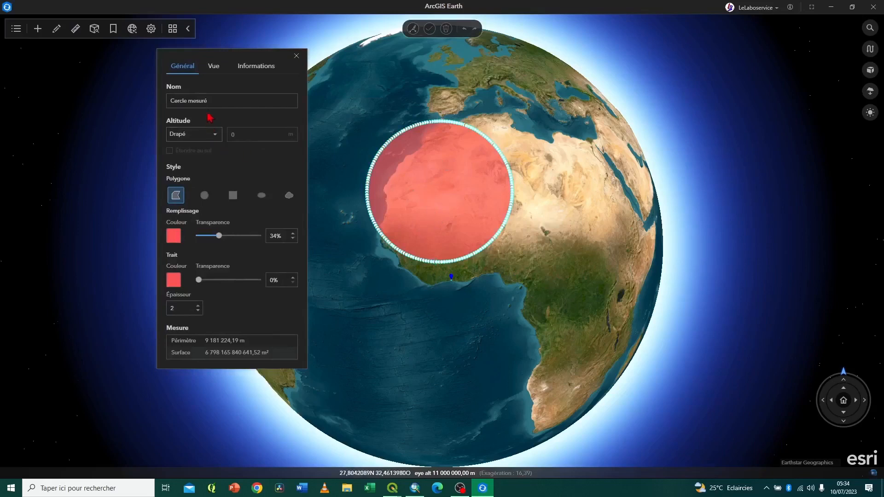
click(219, 100)
click(217, 67)
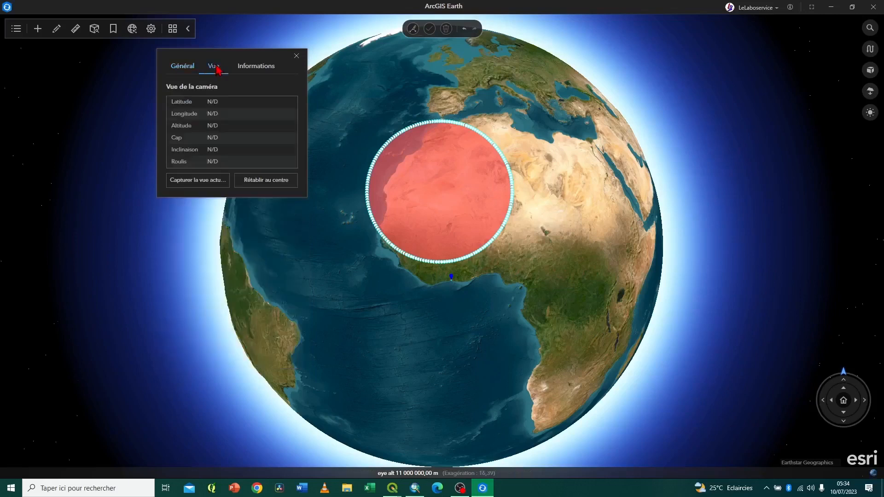
click(254, 68)
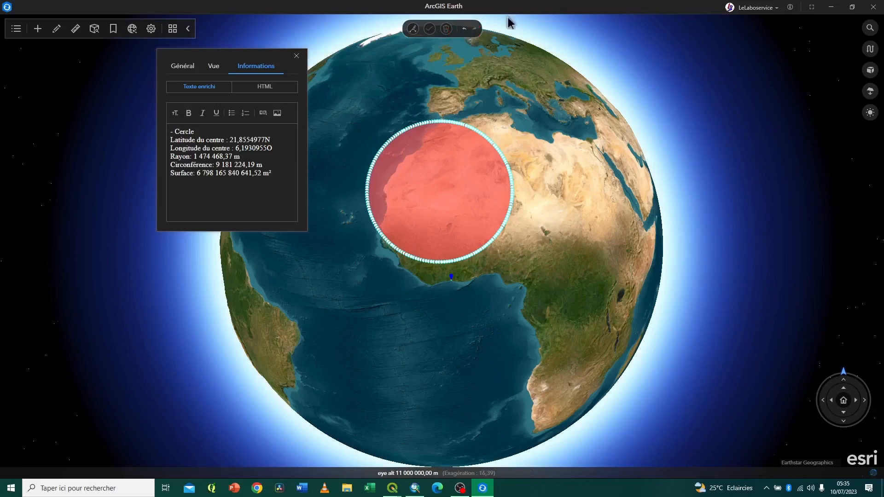
click(297, 55)
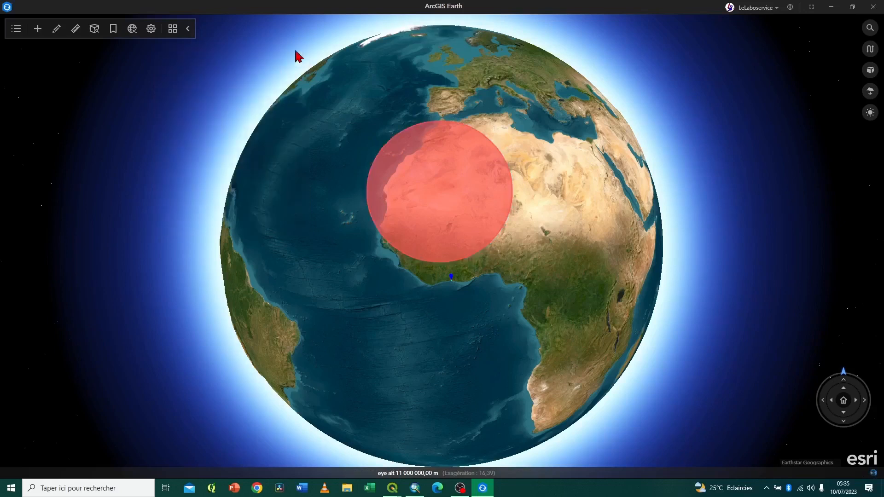
click(16, 29)
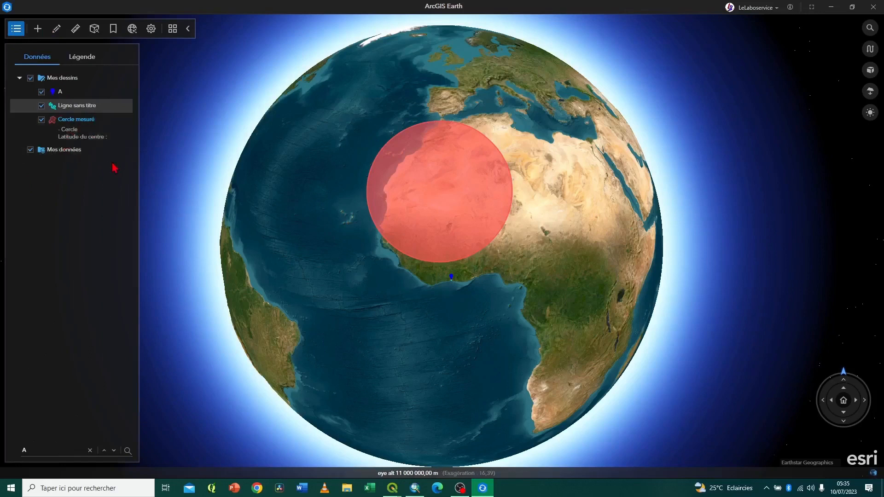
click(16, 29)
Step: Look at the polygon measurement, measure the direct, horizontal and vertical distances southward from the red circle's eastern edge, and close the measurement tool
click(78, 29)
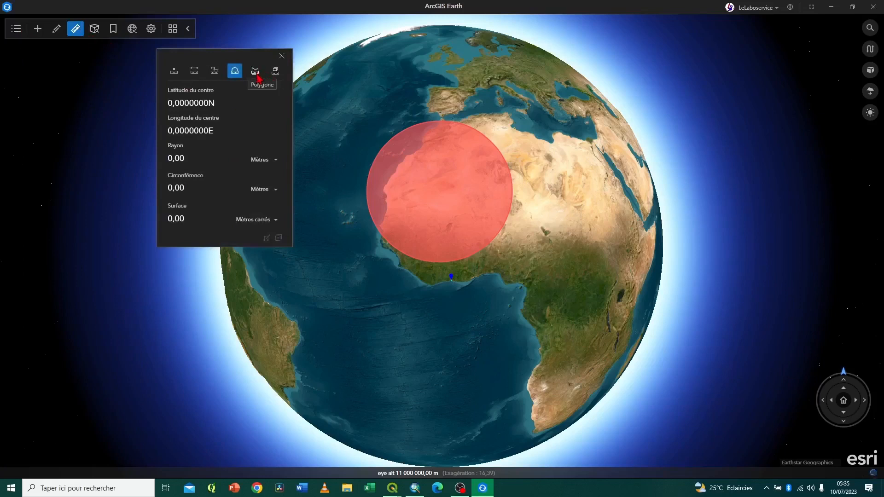
click(255, 73)
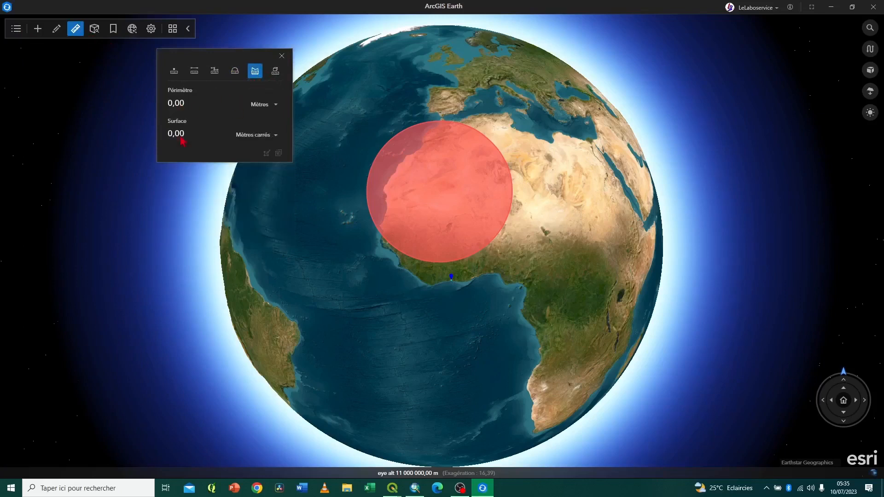
click(275, 75)
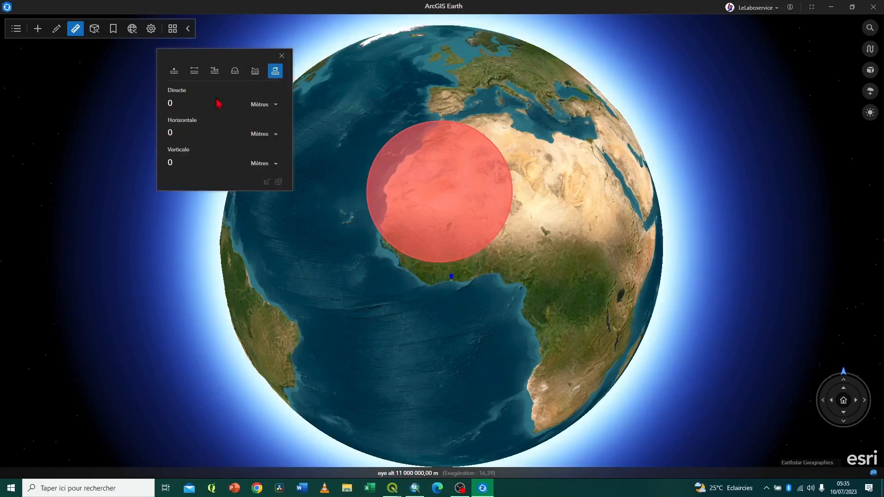
click(512, 182)
click(374, 141)
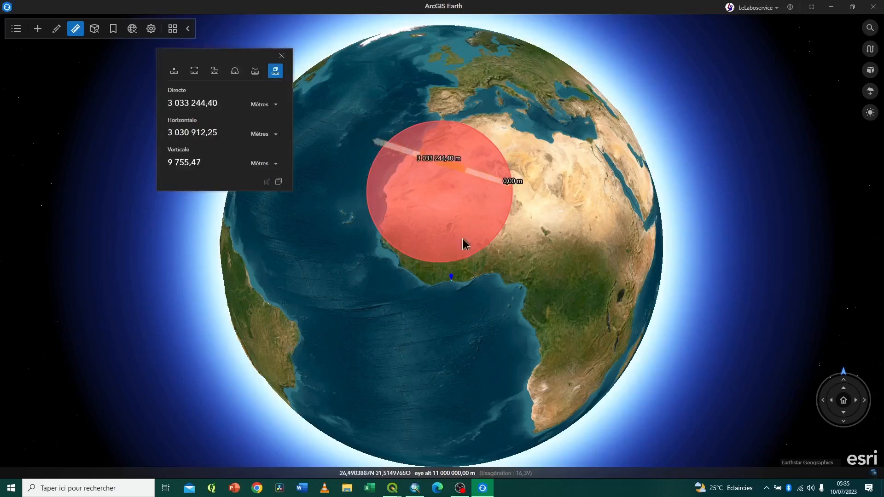
click(514, 228)
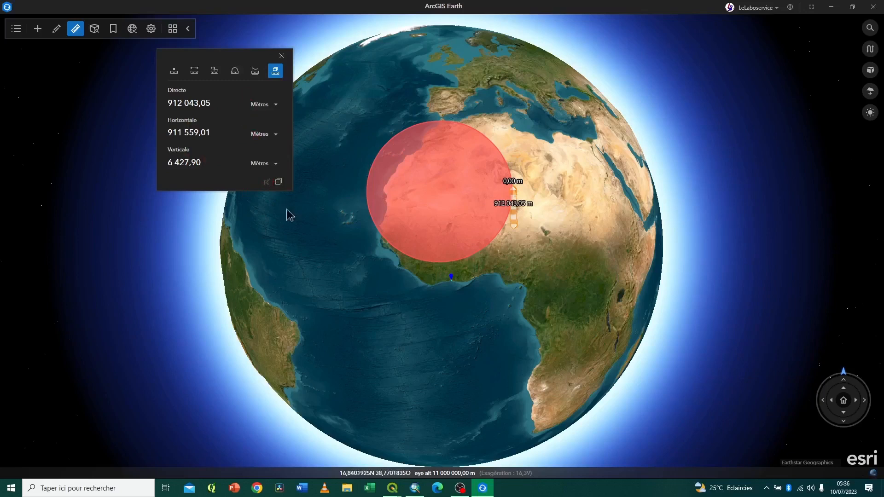
click(281, 56)
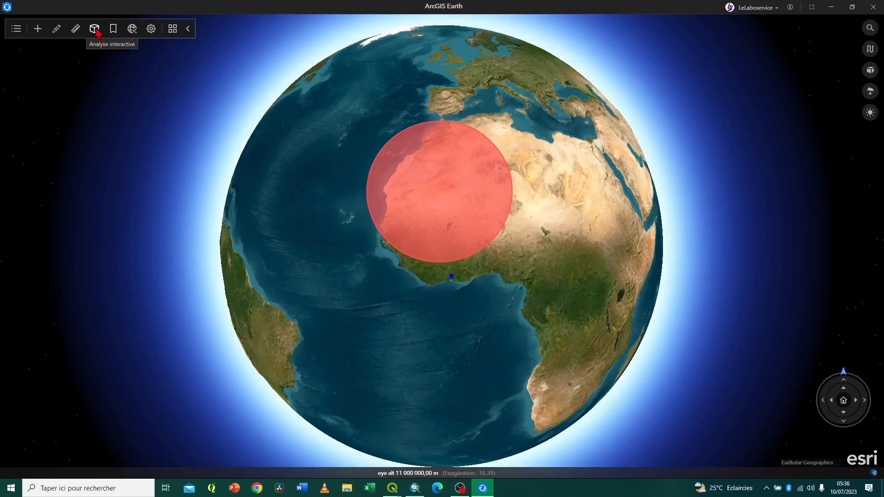
Step: Run an elevation profile analysis along a three-point path from the Atlantic through West Africa and back offshore, and close it
click(96, 30)
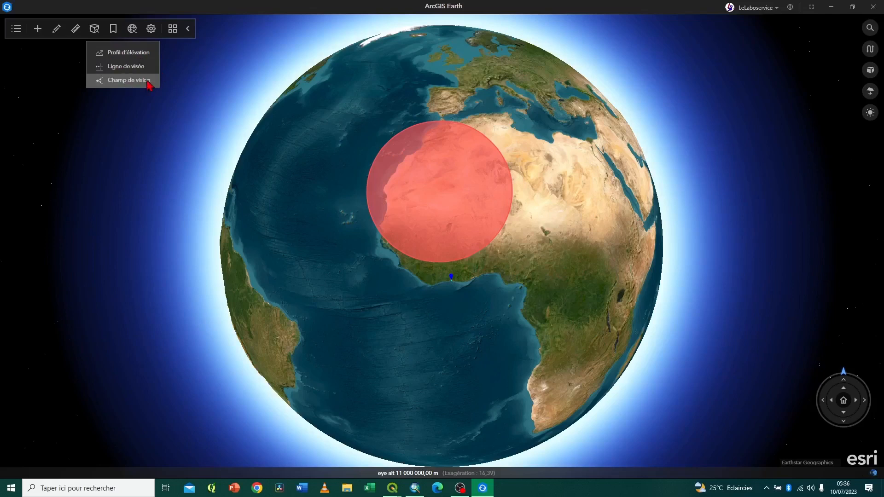
click(135, 54)
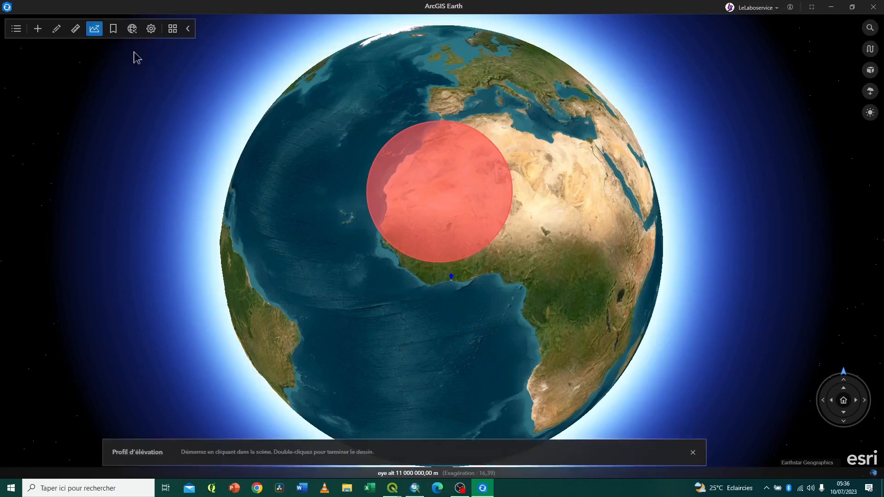
click(324, 219)
click(431, 269)
double_click(394, 306)
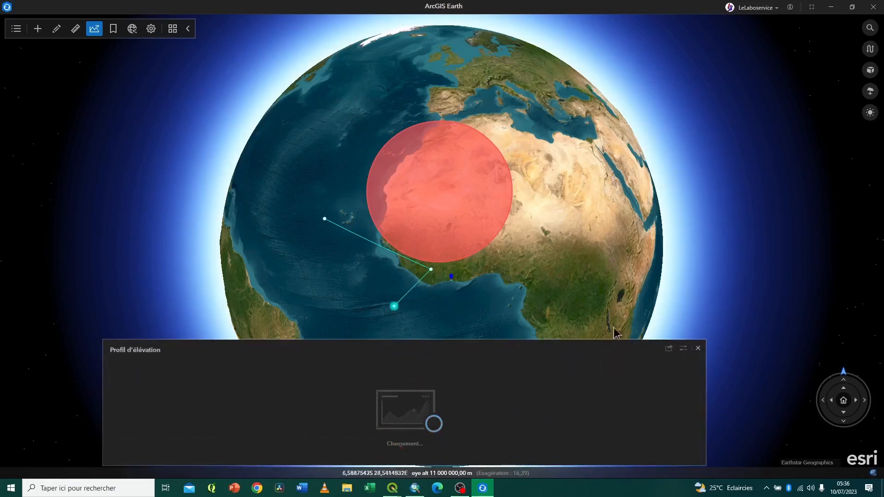
click(698, 348)
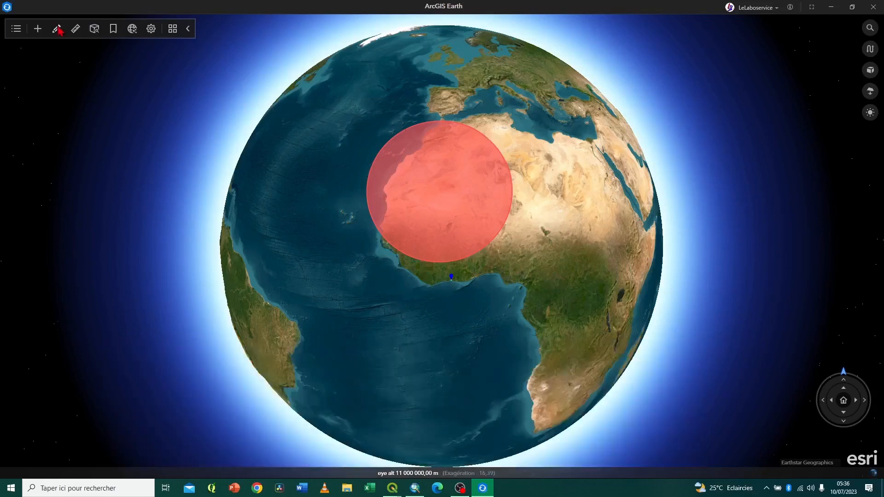
Step: Recheck the interactive analysis options and open the bookmarks of the default group
click(94, 28)
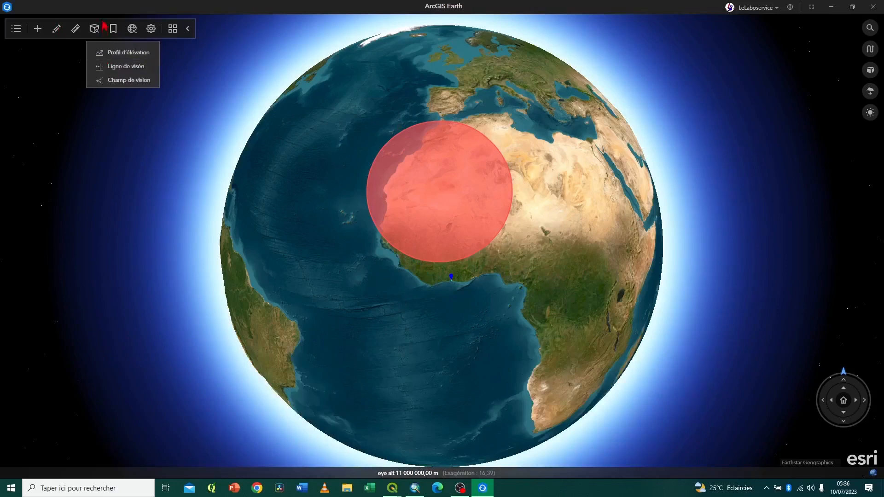
click(97, 28)
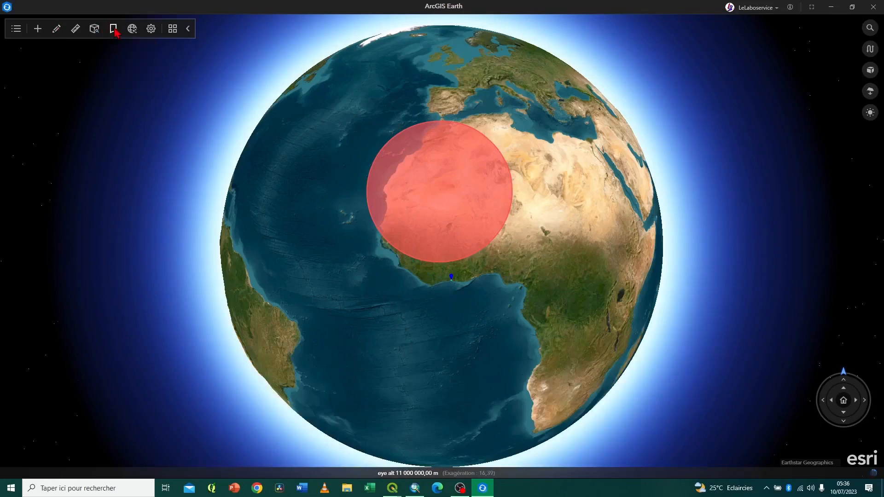
click(114, 29)
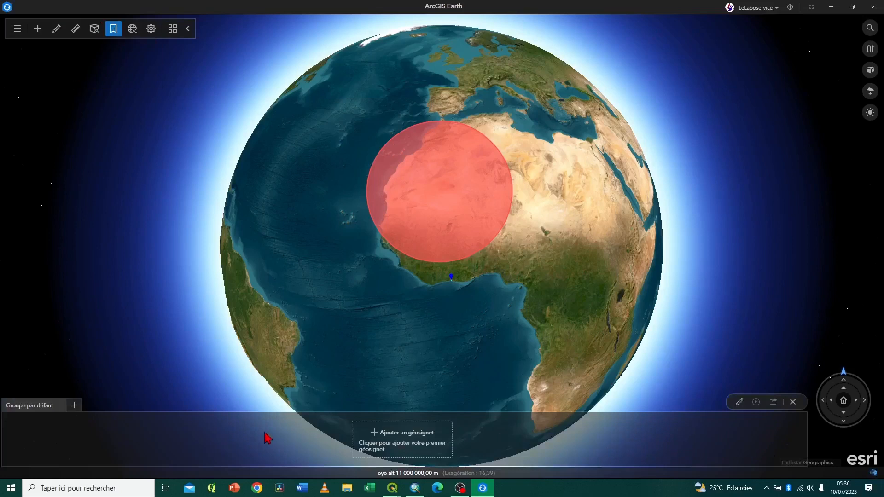
Step: Add a bookmark of the current globe view to the default group and close the bookmarks
click(384, 437)
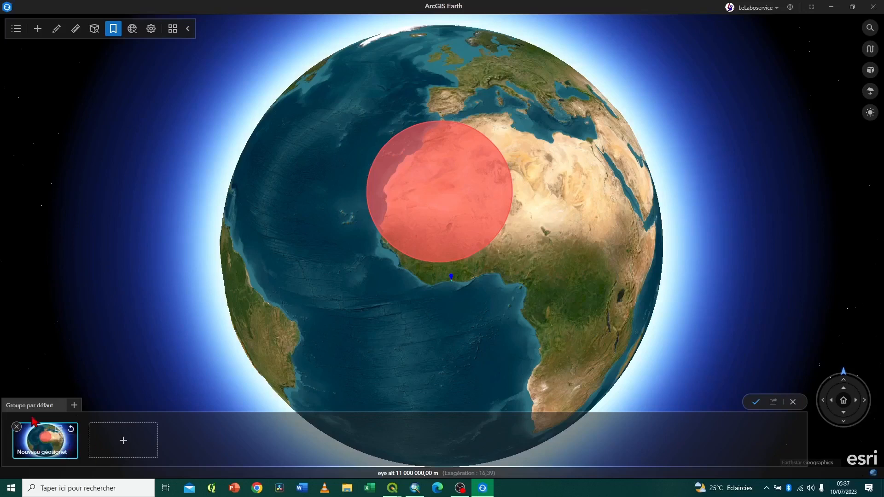
click(793, 402)
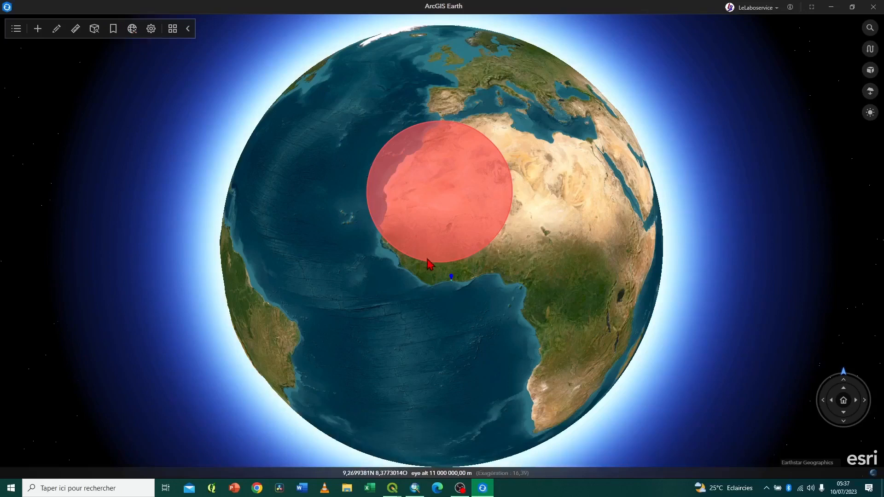
Step: Fly to placemark A from the drawings in the data list and close the list
scroll(429, 265, down, 5)
scroll(429, 265, up, 5)
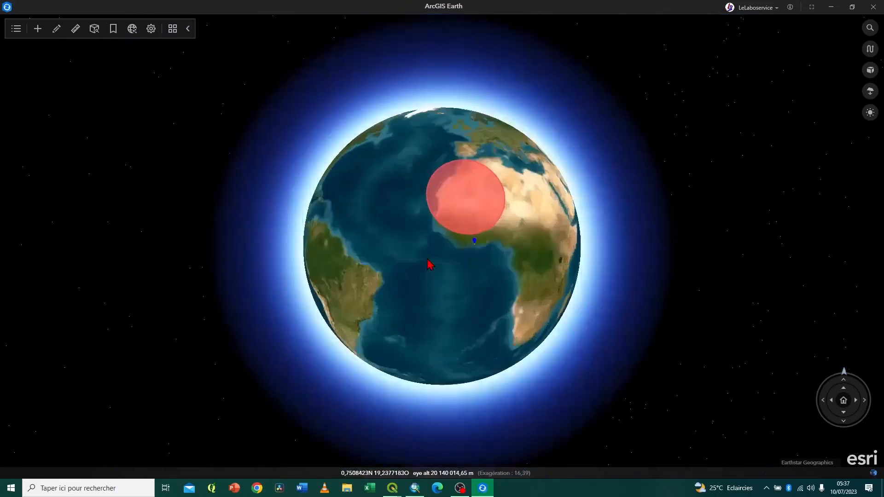
scroll(429, 265, up, 10)
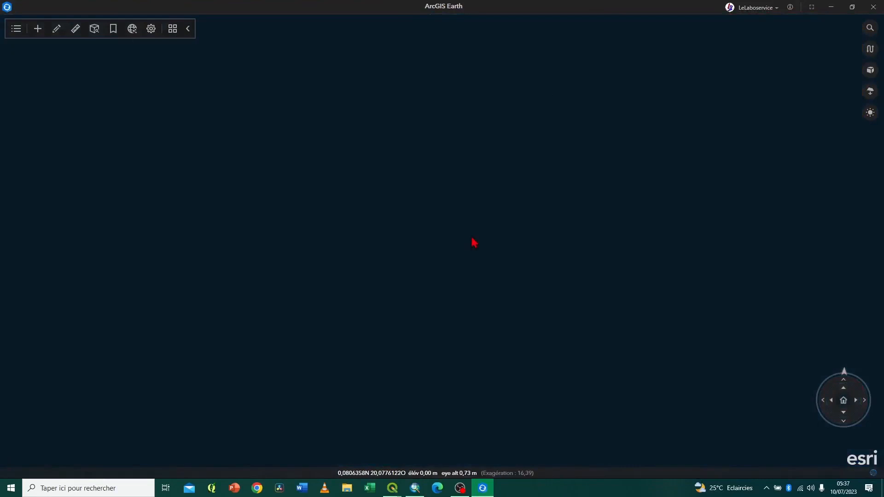
click(15, 28)
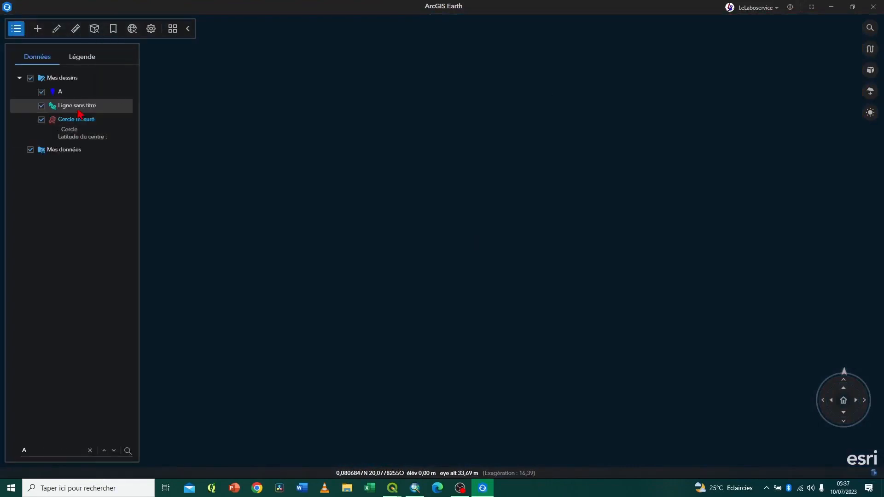
double_click(65, 93)
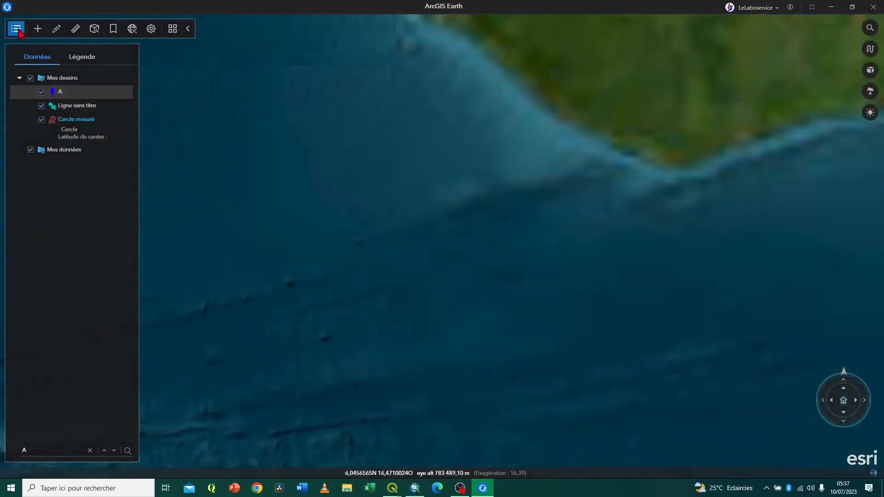
click(18, 29)
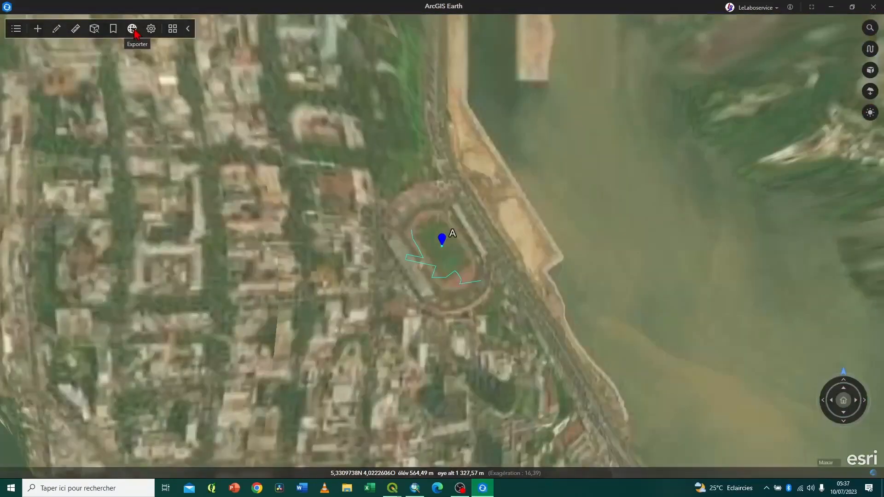
Step: Open the map export layout and enter TITRE as the map title
click(133, 30)
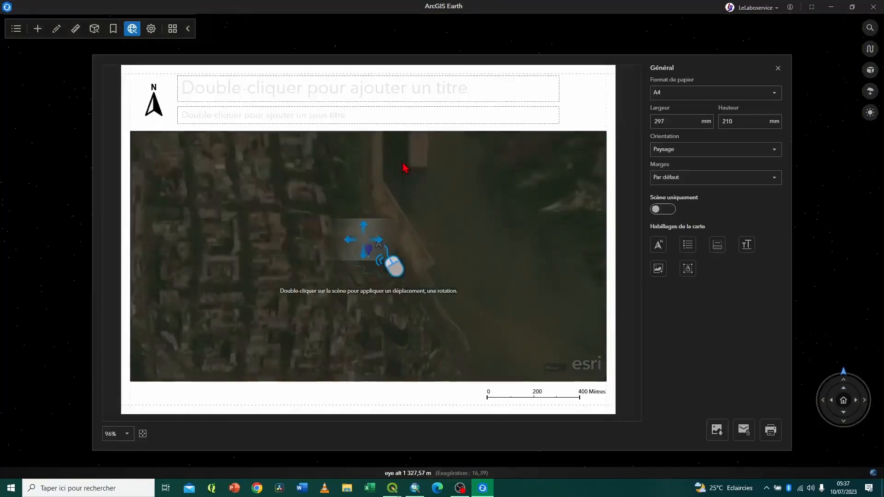
click(245, 87)
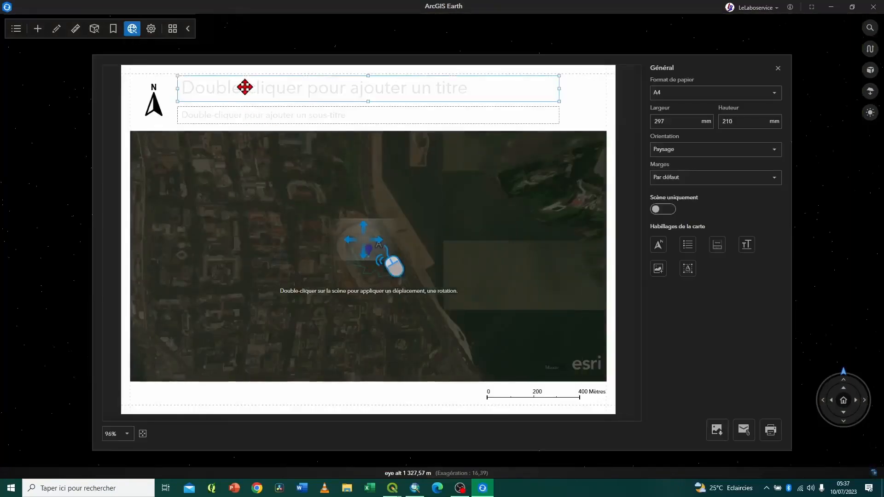
double_click(288, 86)
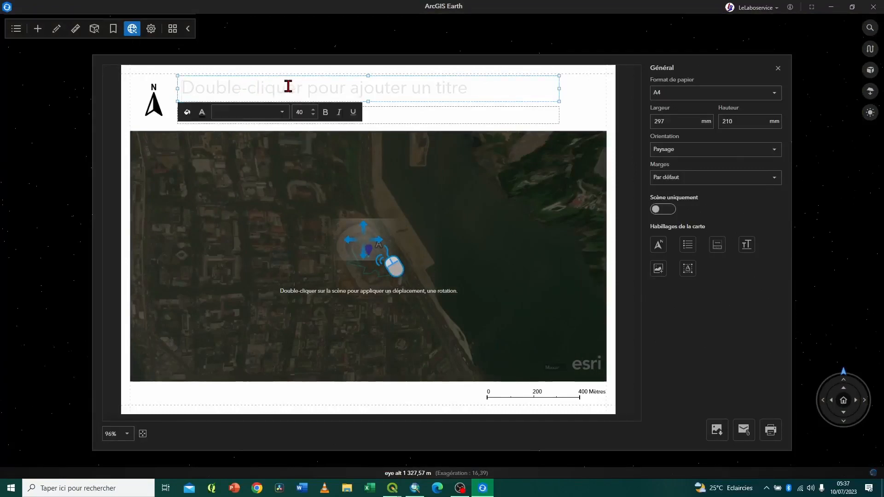
text(TITRE)
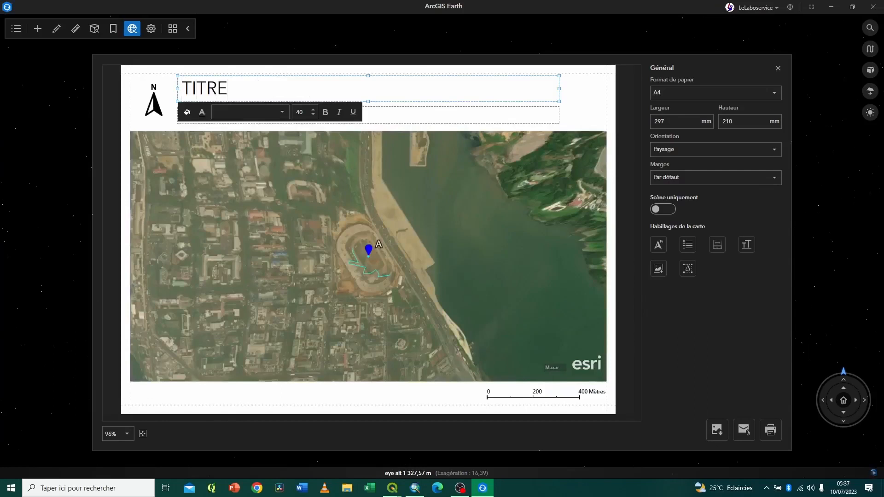
Step: Make the map title bold and set its font size to 51
click(326, 112)
click(314, 111)
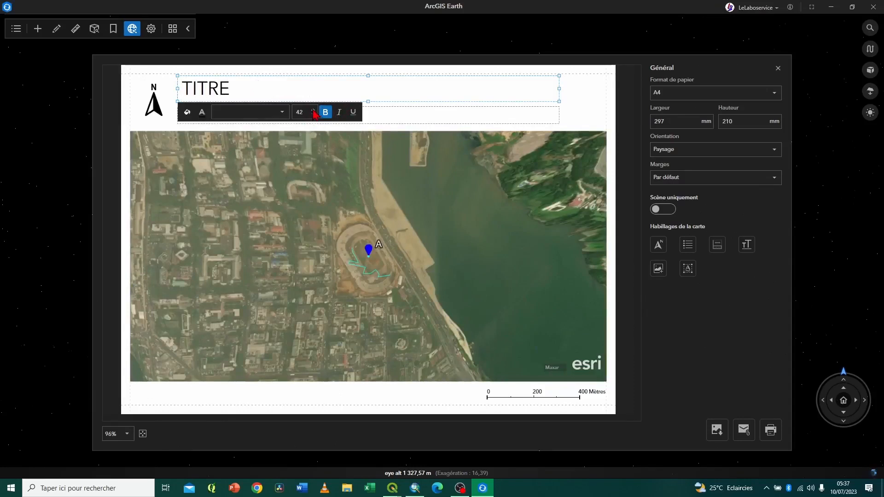
click(313, 110)
click(313, 110)
click(314, 111)
click(314, 111)
click(314, 110)
click(314, 110)
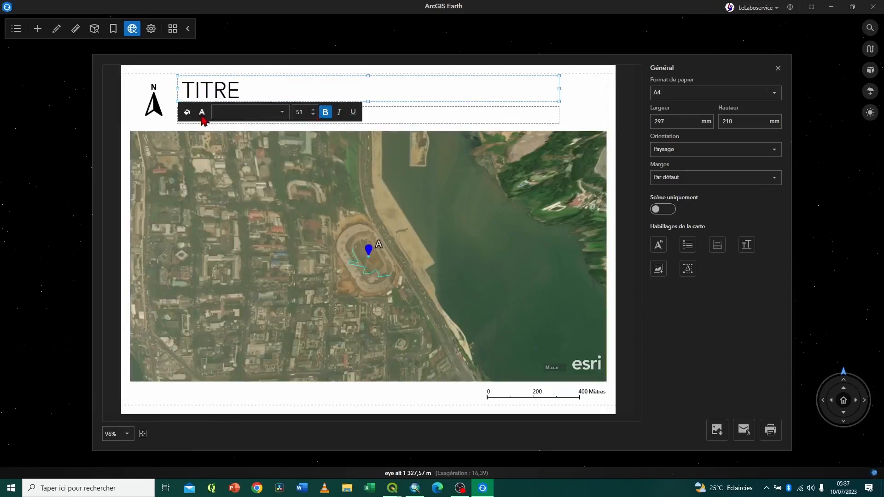
Step: Try dark red and underlining on the map title, and restore black text without underline
click(202, 114)
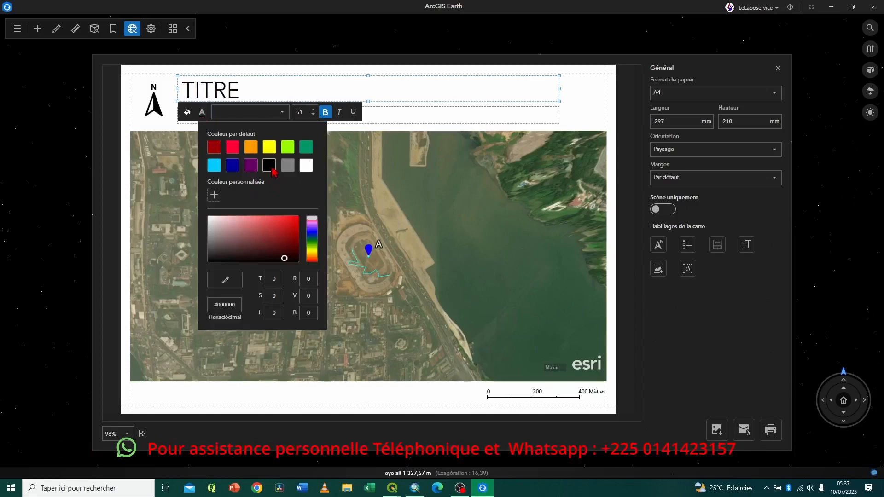
click(215, 149)
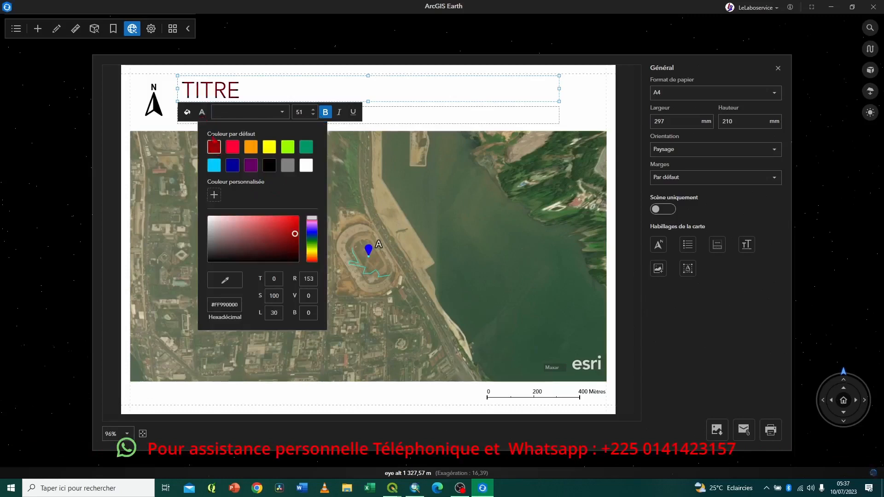
click(269, 165)
click(354, 113)
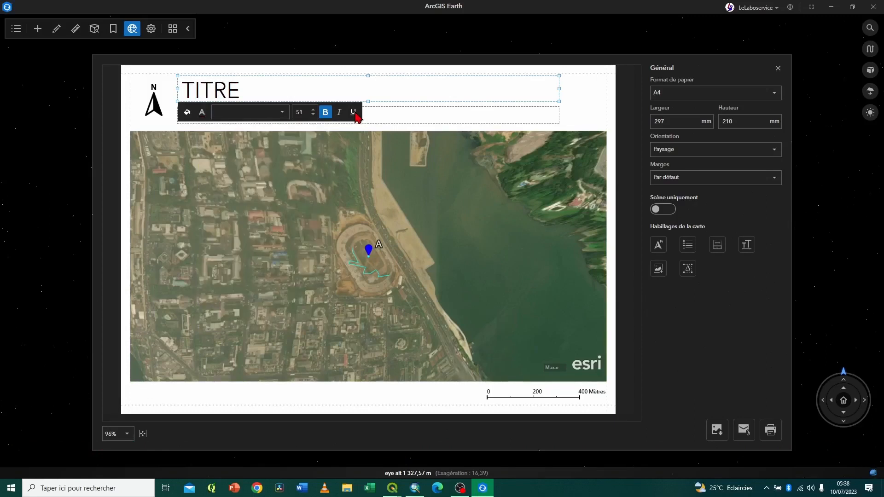
click(353, 113)
click(353, 113)
Step: Set the map title's font to African and finish editing the title
click(280, 114)
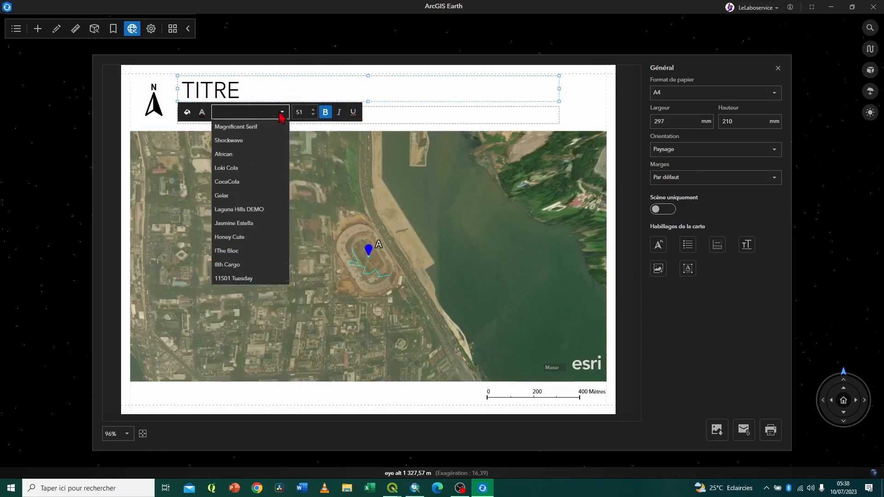
click(232, 155)
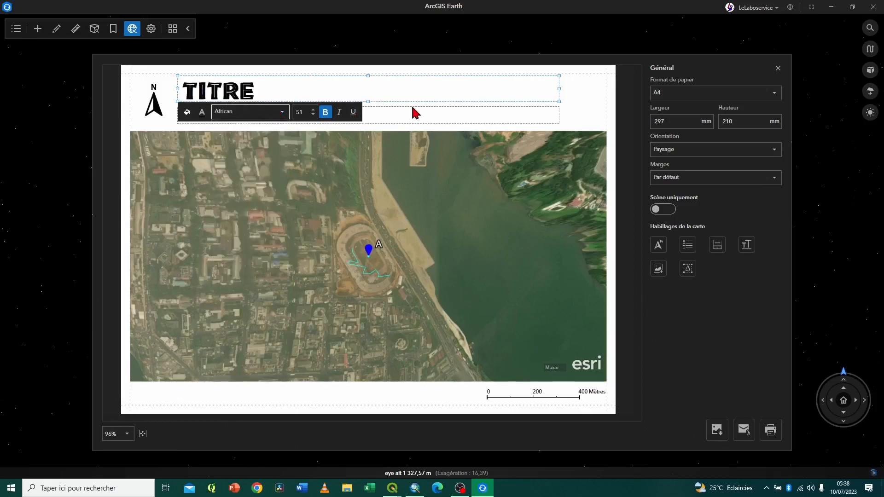
click(333, 95)
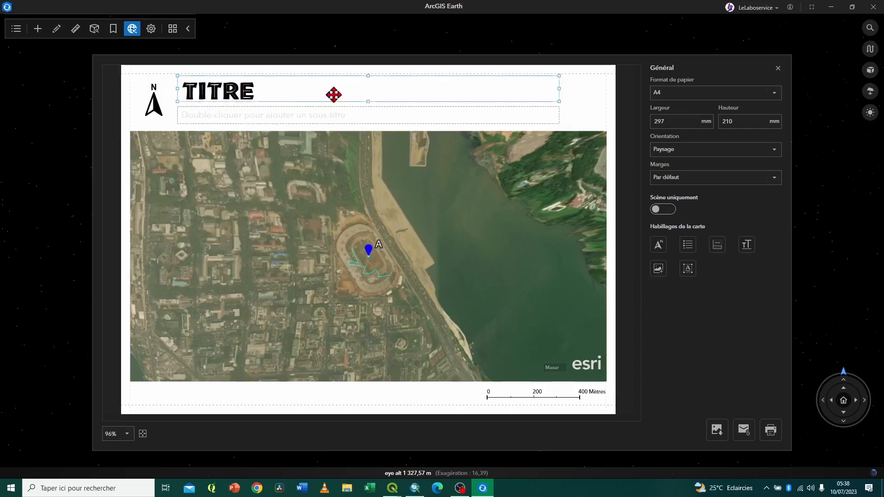
Step: Enter PREMIERE CARTE TEST as the map subtitle and shift it slightly to the right beneath the title
click(304, 116)
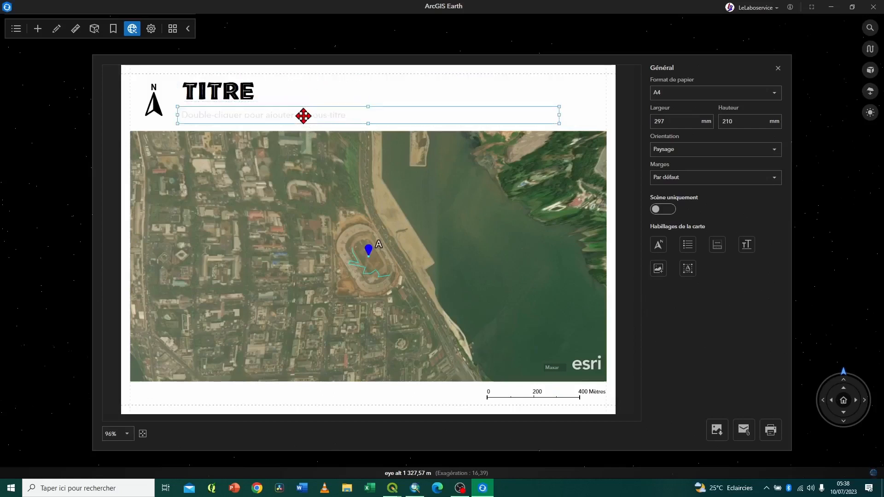
double_click(303, 116)
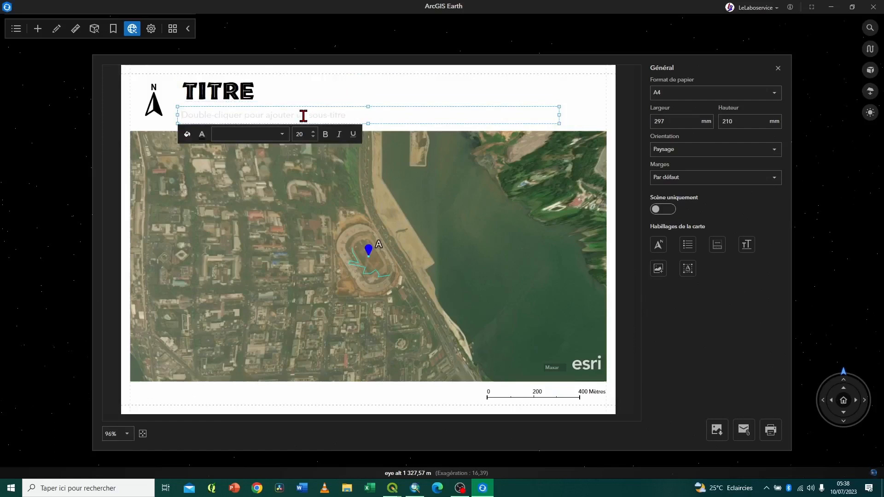
text(PREMIERE CARTE TEST)
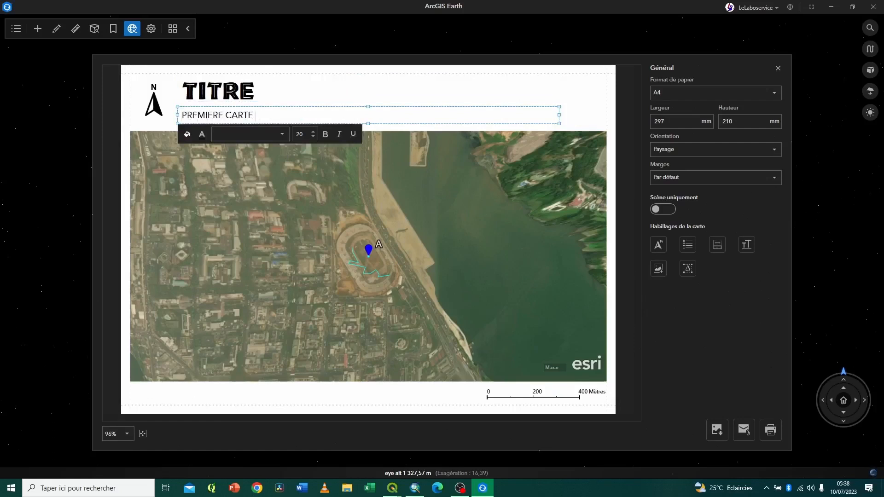
click(595, 119)
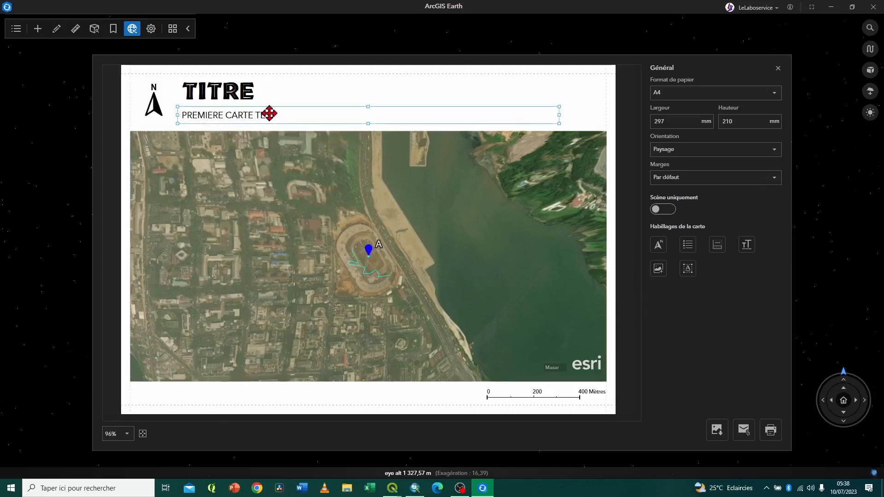
drag(272, 112, 297, 115)
Step: Nudge the north arrow slightly down and to the right, and select the scale bar and the map frame in turn
click(145, 95)
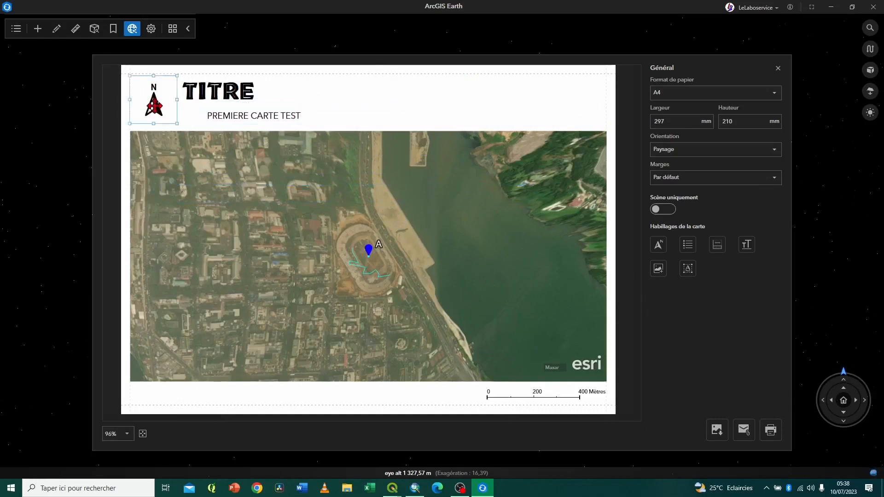
mouse_move(145, 95)
mouse_down()
mouse_move(420, 129)
mouse_move(589, 97)
mouse_move(583, 107)
mouse_move(246, 128)
mouse_move(154, 106)
mouse_up()
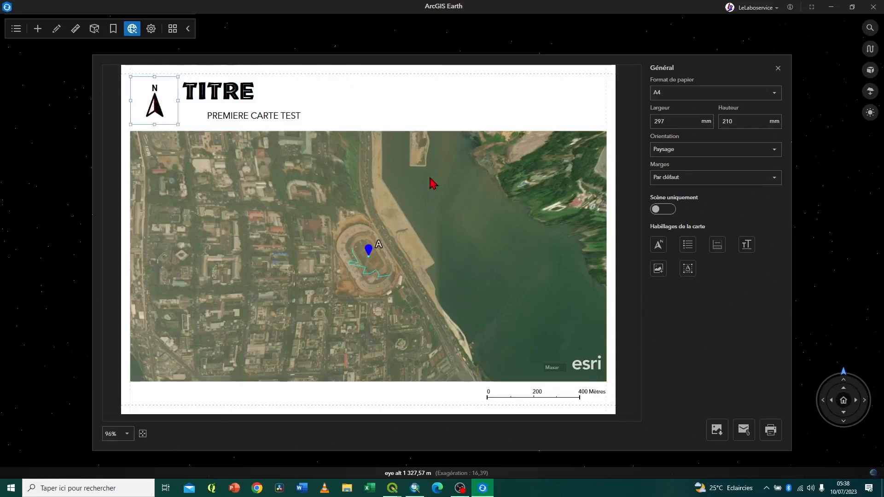
click(528, 397)
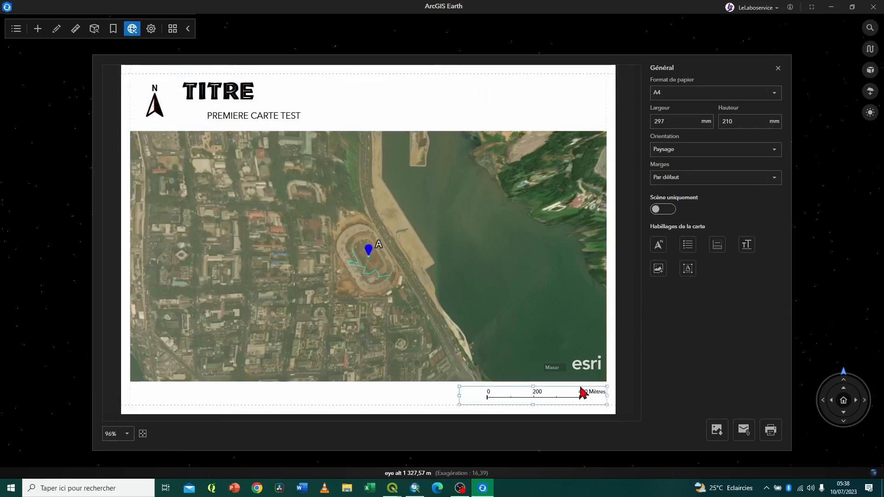
click(586, 368)
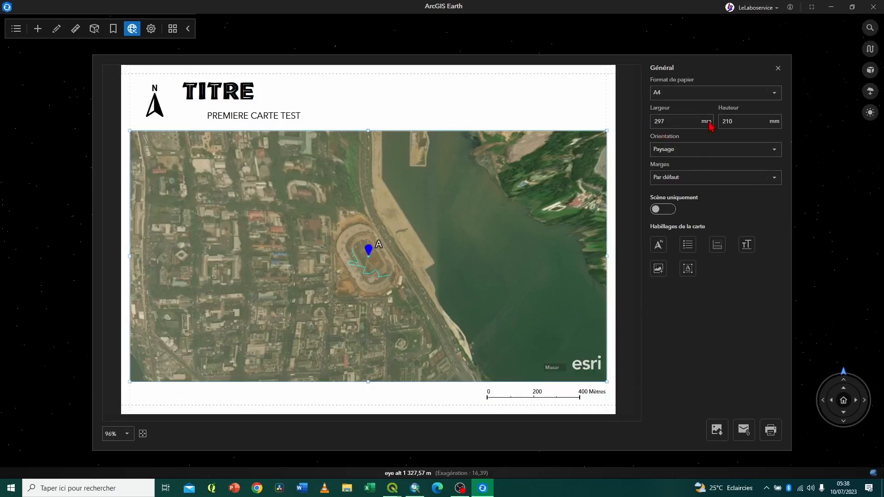
Step: Review the paper formats while keeping A4, try portrait orientation and restore landscape
click(712, 95)
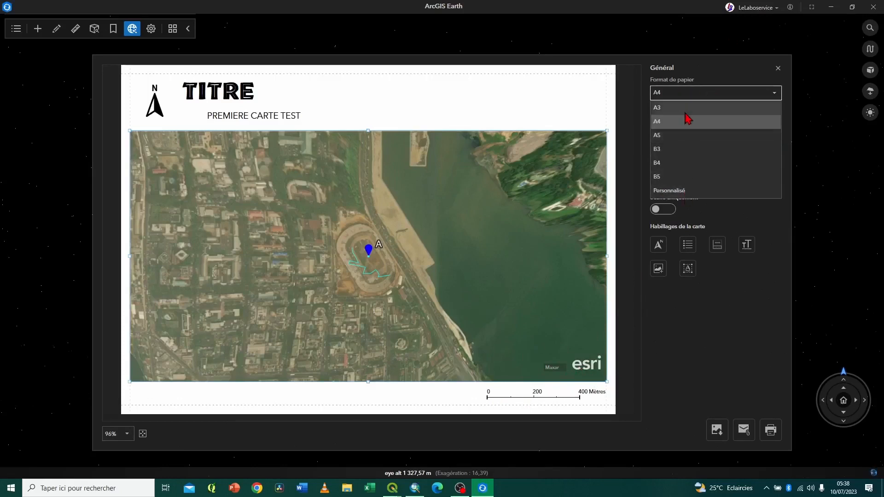
click(708, 76)
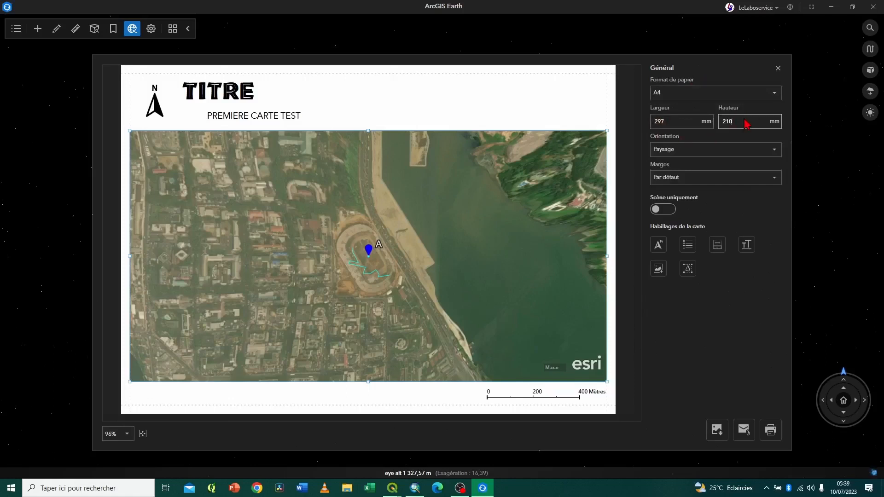
click(684, 154)
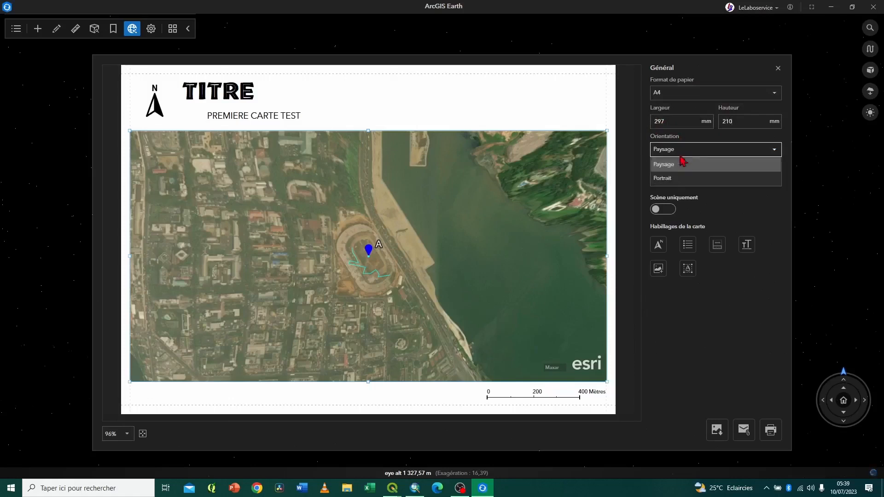
click(682, 182)
click(685, 153)
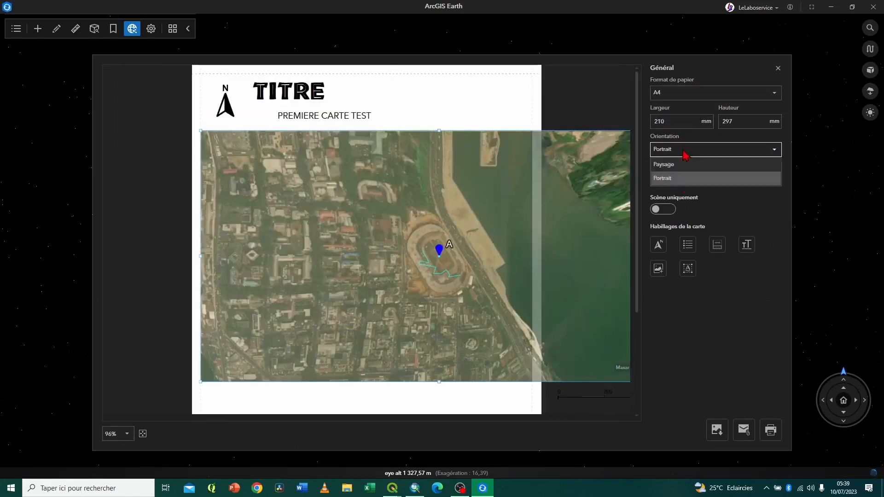
click(682, 166)
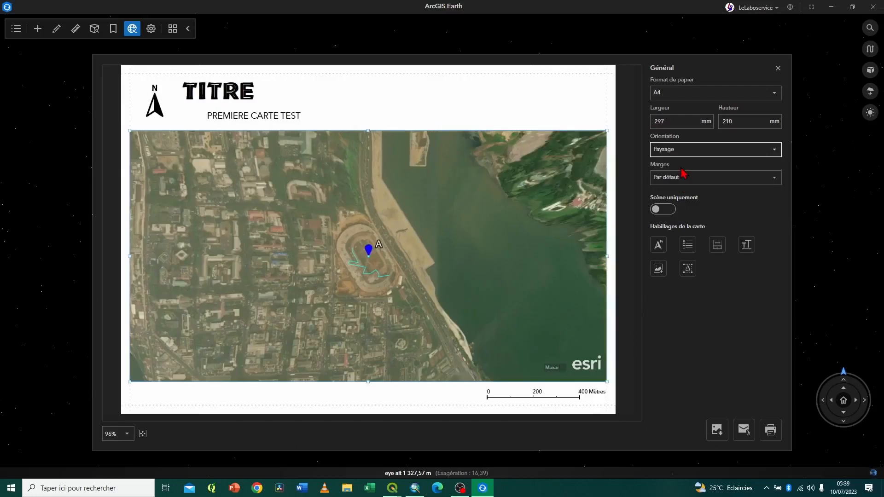
Step: Switch the page margins to Personnalisé and move the top margin to about 3.3 mm
click(776, 179)
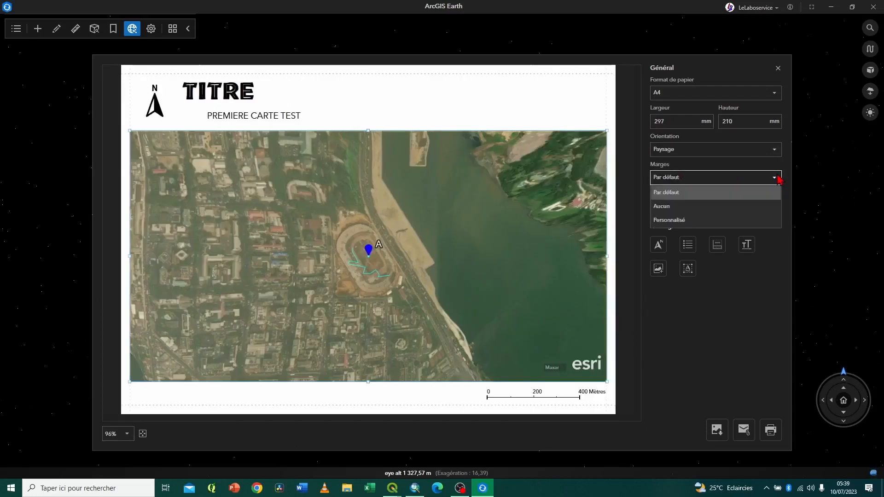
click(665, 220)
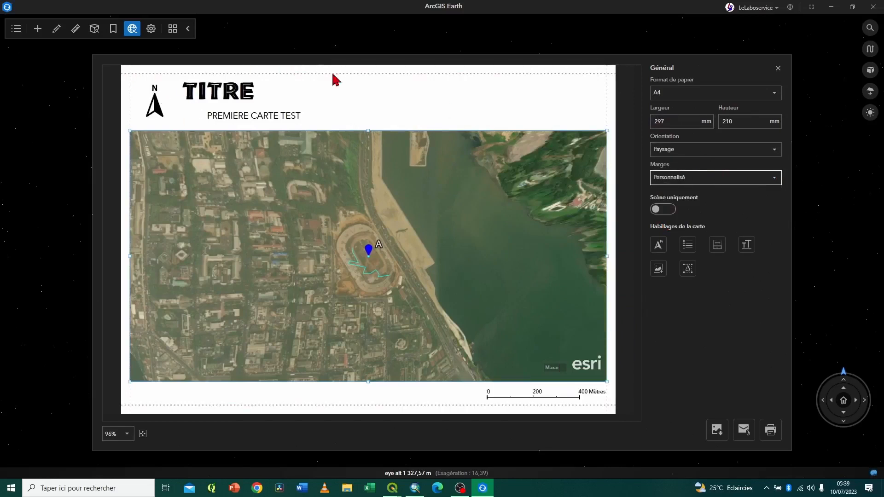
mouse_move(356, 74)
mouse_down()
mouse_move(355, 89)
mouse_move(355, 70)
mouse_up()
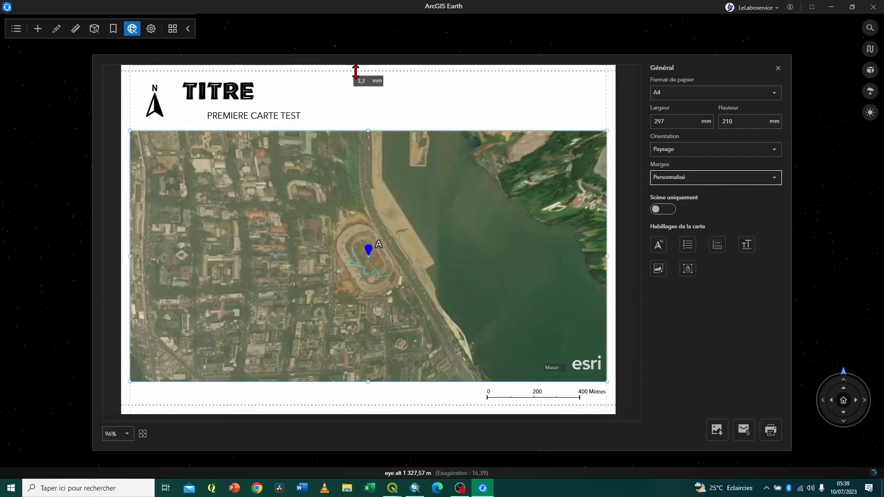
Step: Reset the page margins to Par défaut and change the map's north arrow to the compass rose style
click(700, 178)
click(675, 193)
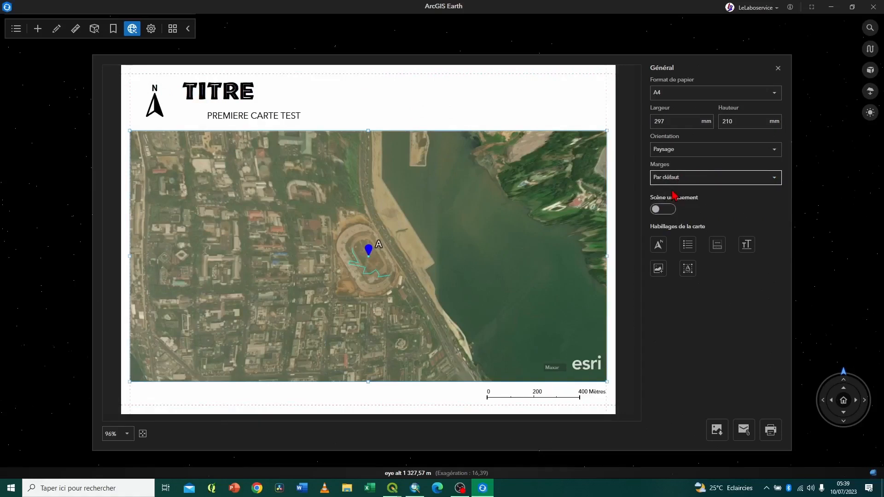
click(660, 247)
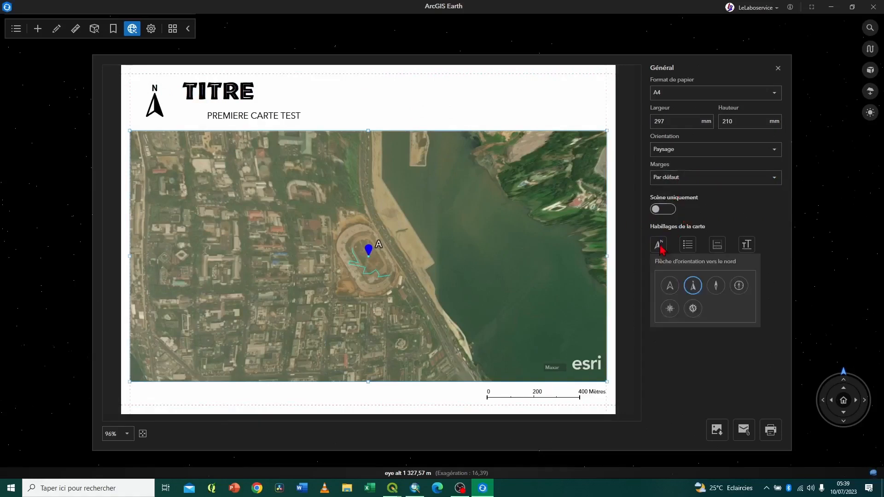
click(670, 287)
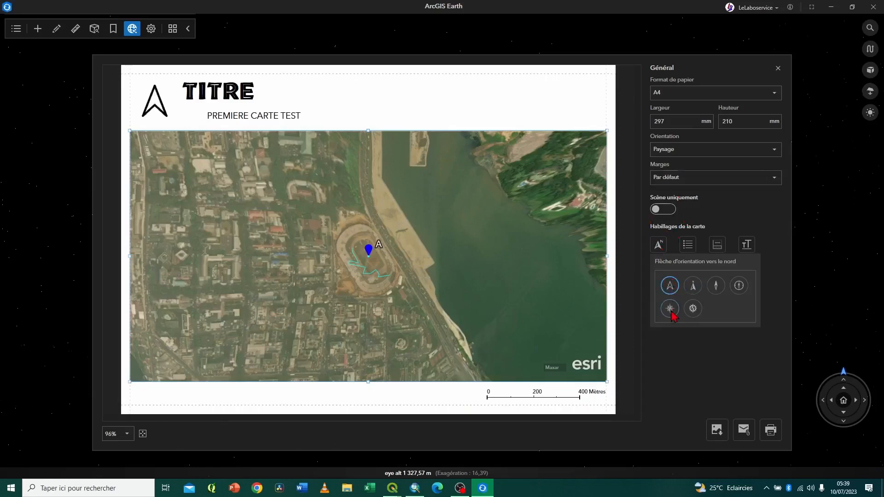
click(670, 309)
click(684, 341)
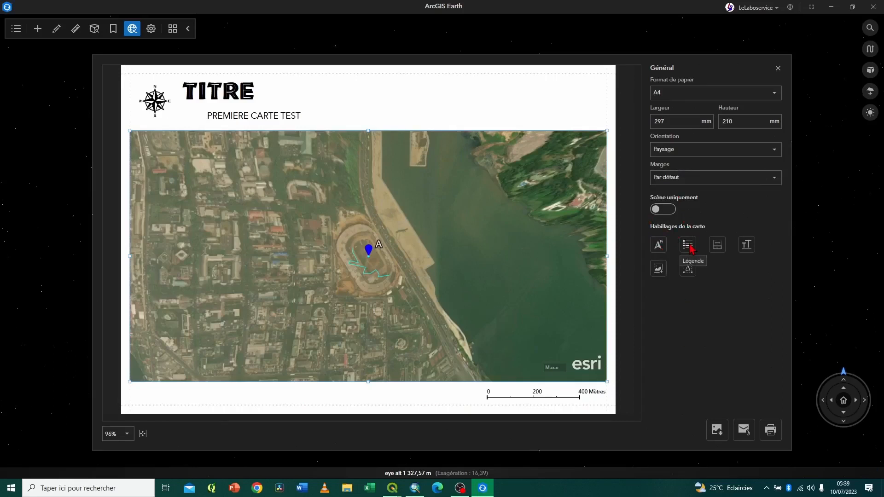
Step: Place a legend over the water area of the map, shift it slightly, and delete it
click(479, 252)
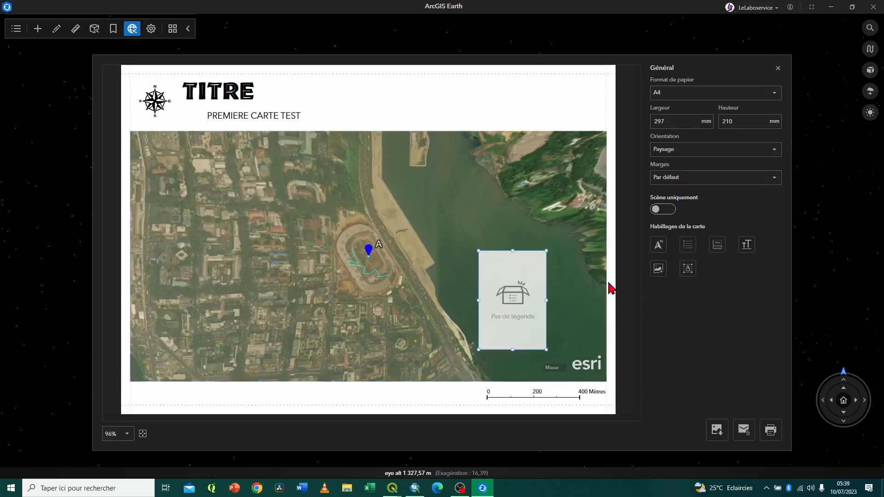
mouse_move(520, 281)
mouse_down()
mouse_move(523, 306)
mouse_move(523, 288)
mouse_up()
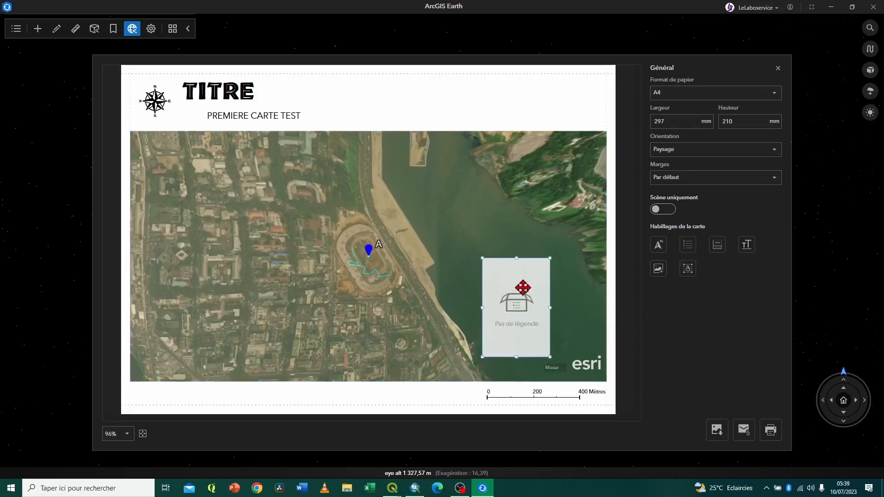
key(Delete)
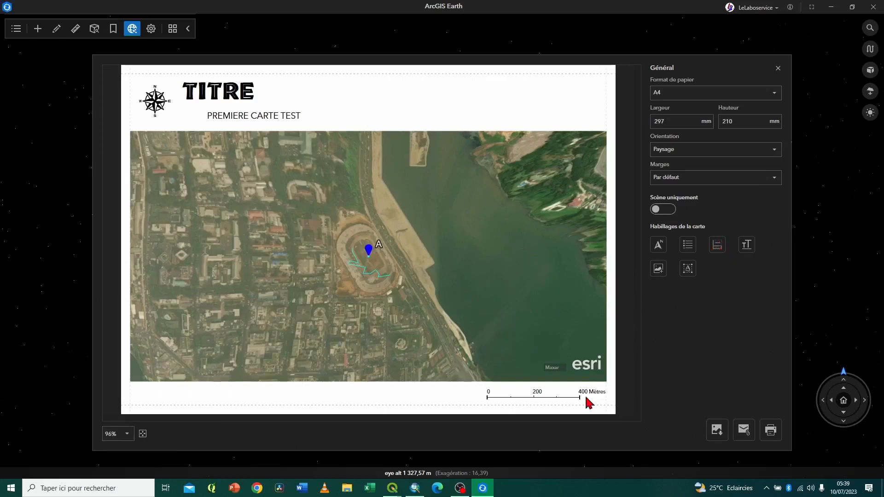
Step: Delete the scale bar and place a new one beneath the map frame, aligned with its right edge
click(570, 398)
key(Delete)
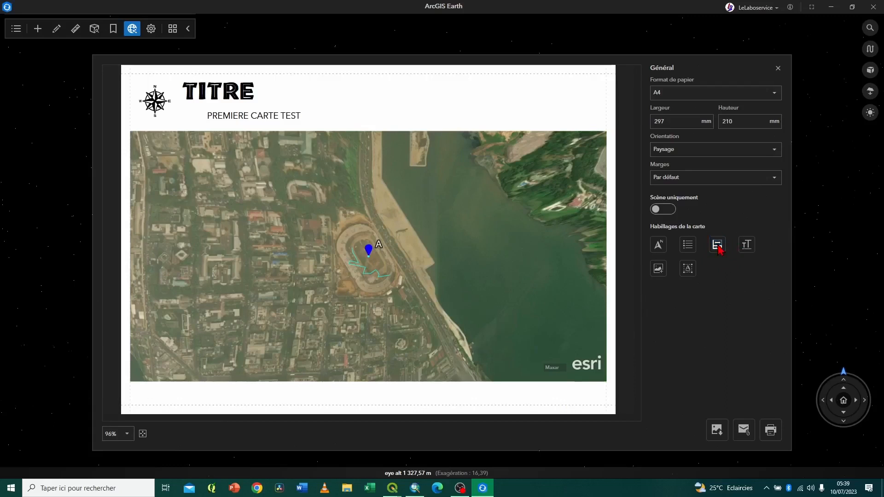
drag(718, 249, 476, 392)
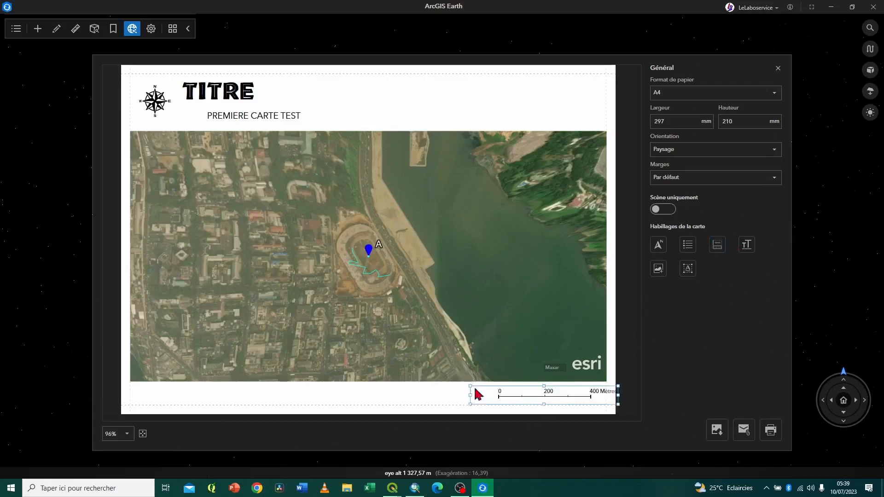
drag(568, 396, 558, 396)
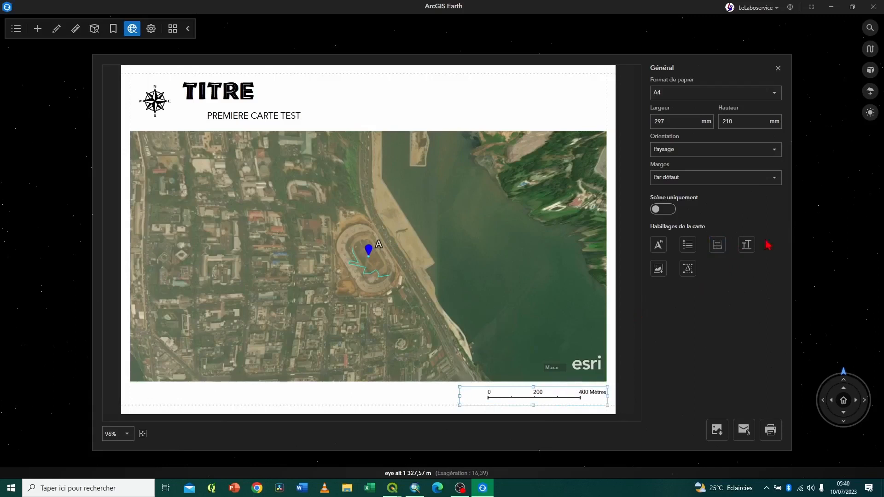
Step: Add a text box on the map just right of placemark A reading SOURCE : BYBHF
drag(750, 249, 416, 237)
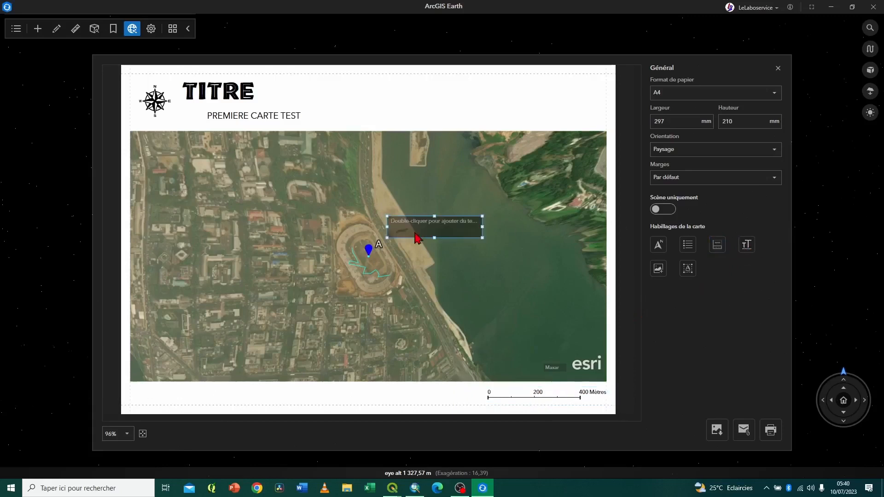
double_click(454, 230)
text(SOURCE :)
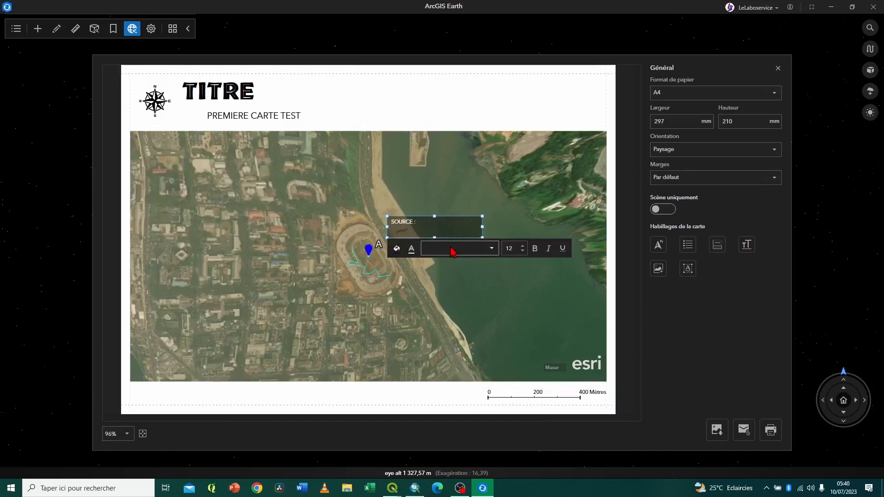
text( BYBHFN)
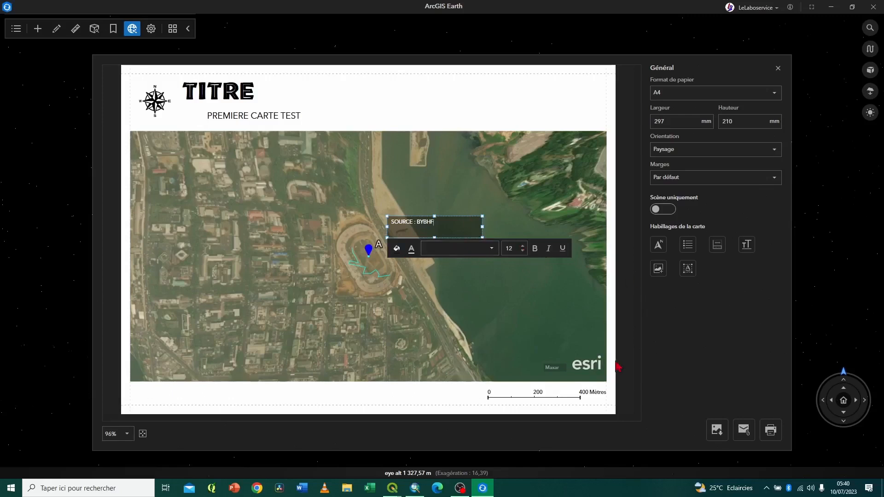
Step: Insert the image Carte.jpg into the layout and shrink it to a small inset over the map's lower left part
click(658, 269)
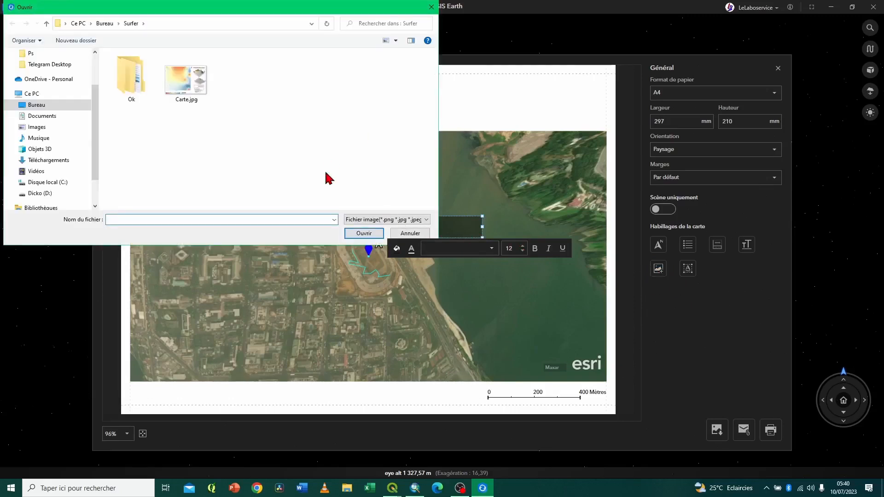
click(188, 93)
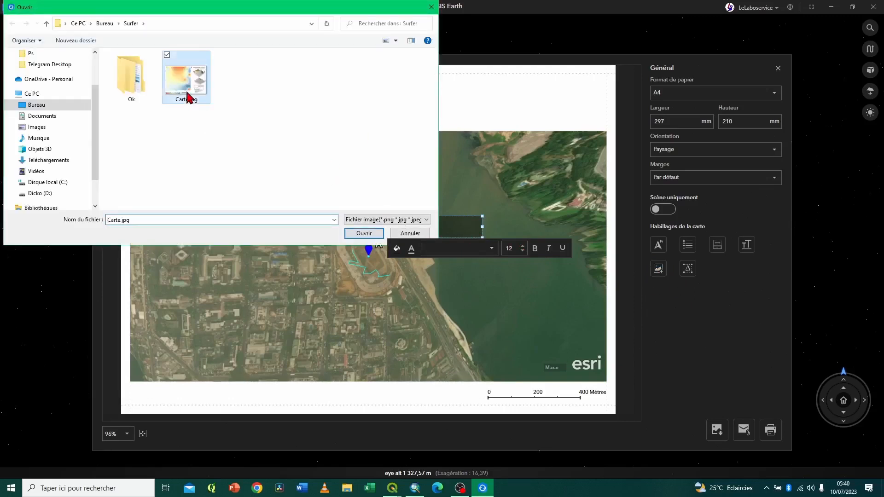
click(361, 234)
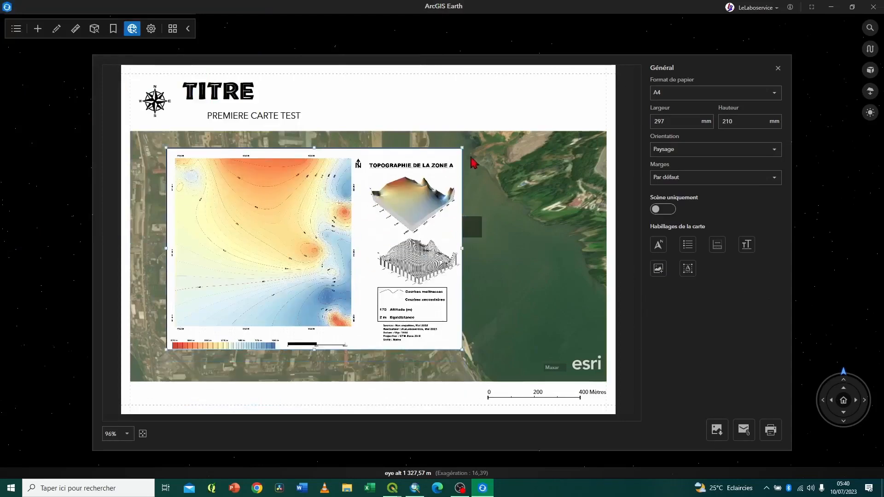
drag(462, 148, 291, 251)
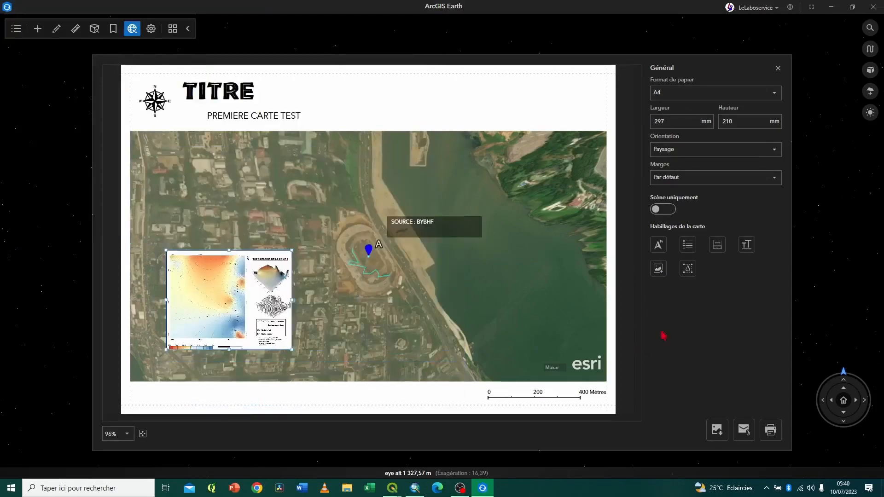
Step: Add the Référence spatiale dynamic text to the layout and shift it left, above placemark A
click(691, 273)
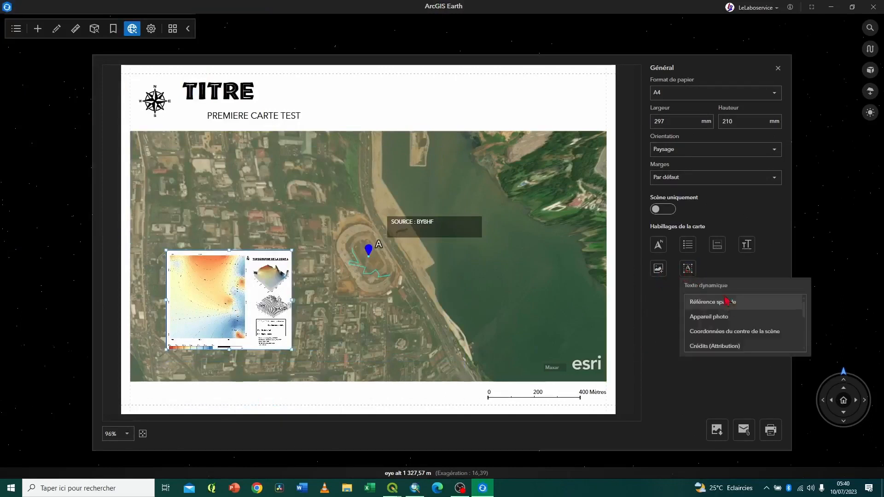
click(712, 304)
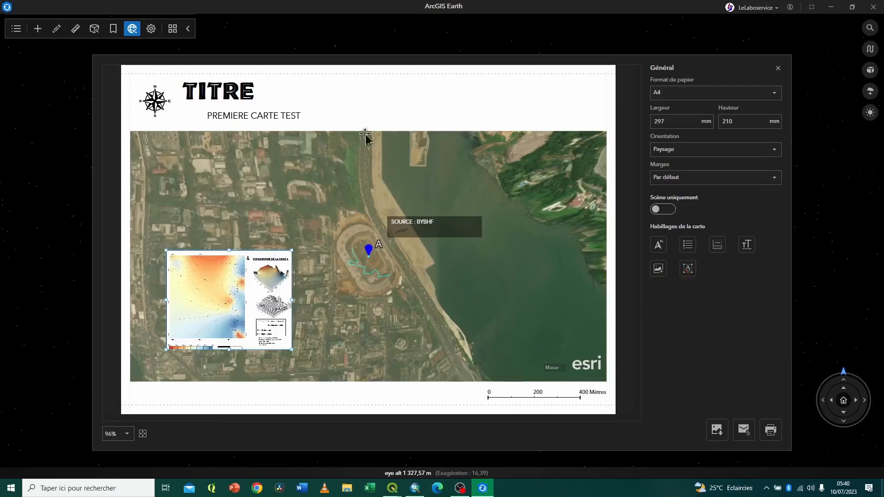
click(321, 152)
drag(386, 190, 324, 196)
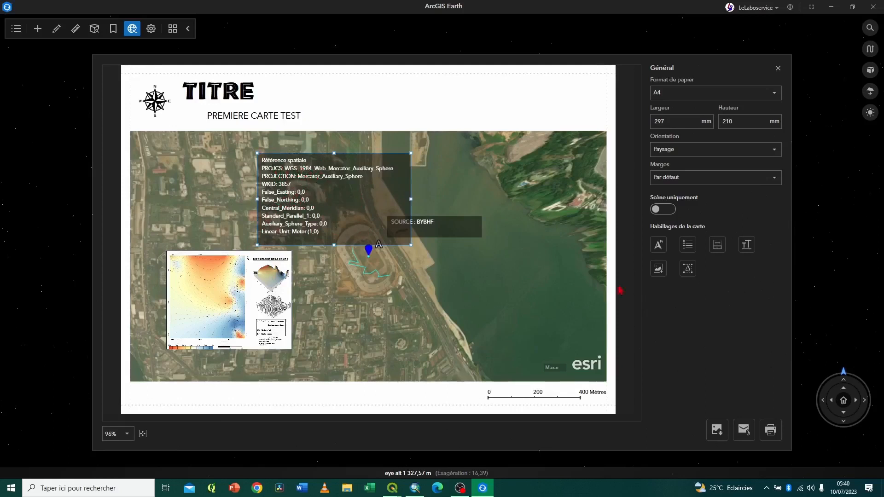
Step: Add the Coordonnées du centre de la scène dynamic text, move it below placemark A, and enlarge its box across the map's lower right
click(692, 271)
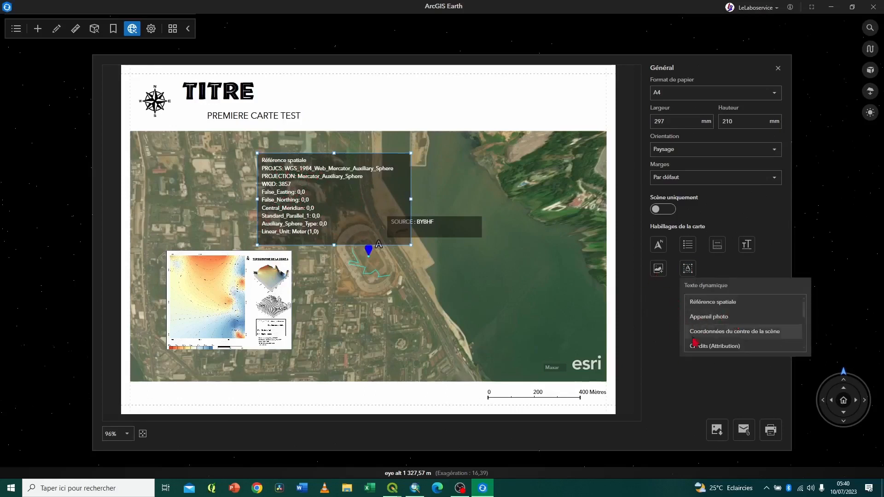
click(723, 334)
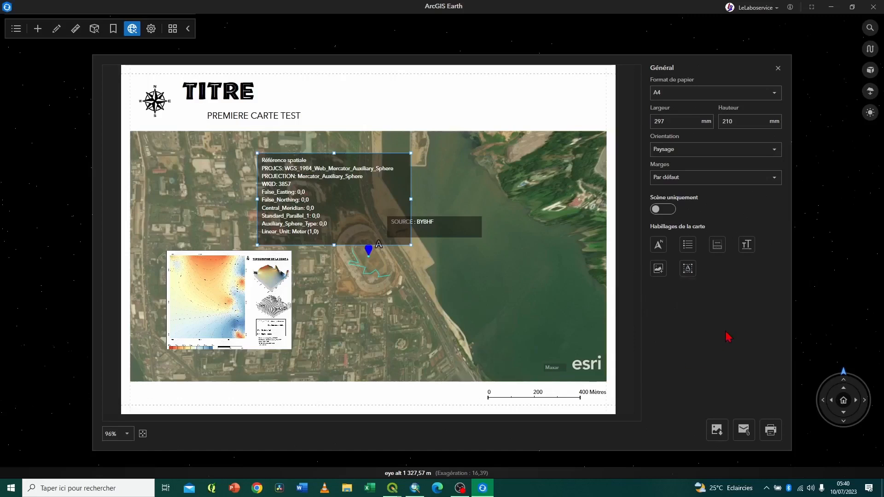
click(543, 300)
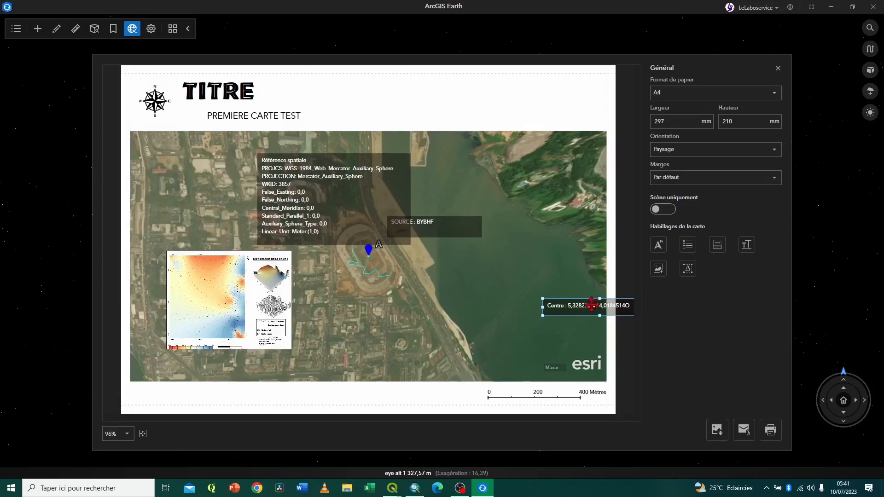
drag(591, 308, 424, 323)
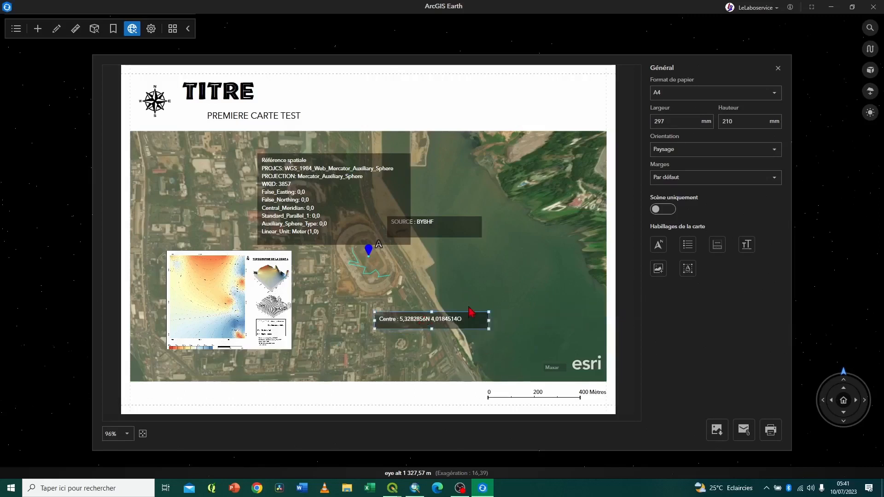
drag(488, 327, 653, 398)
drag(460, 326, 433, 307)
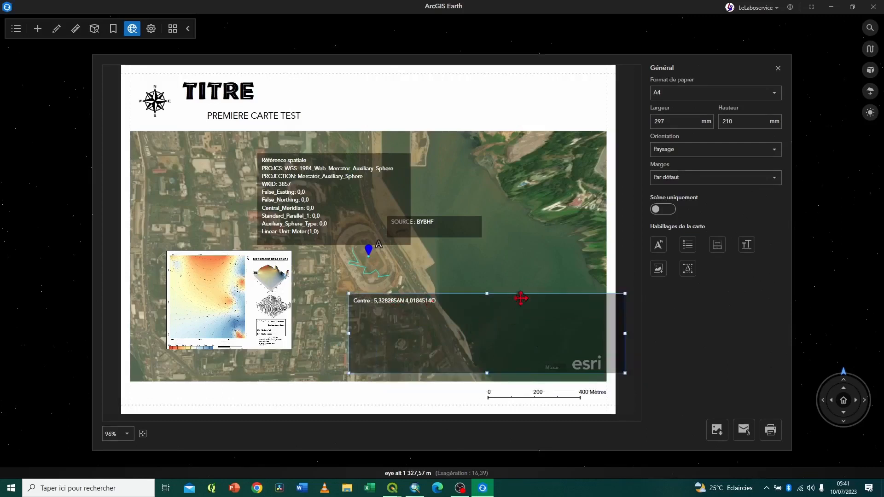
click(435, 303)
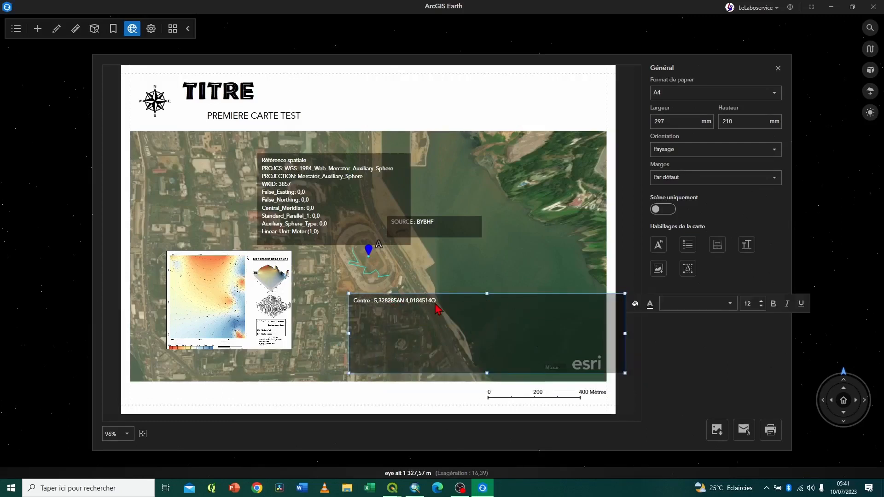
Step: Place a second scene centre coordinates text near the map's right edge and close the layout
click(688, 270)
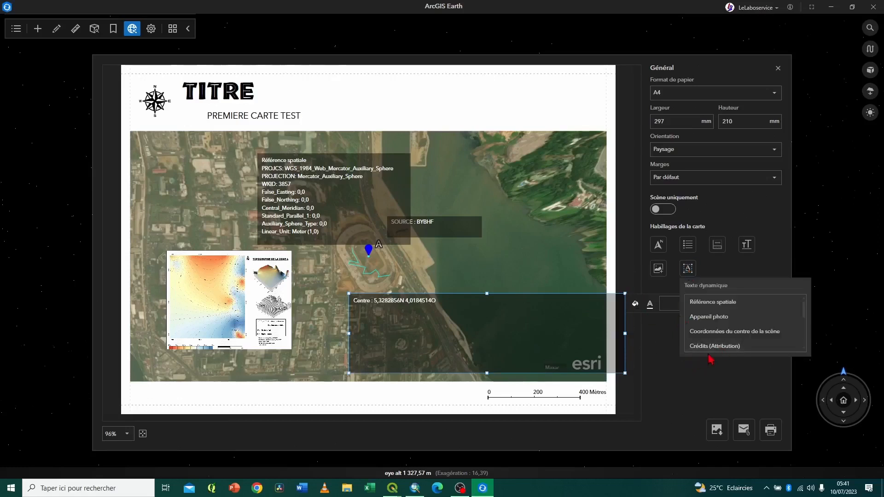
click(661, 415)
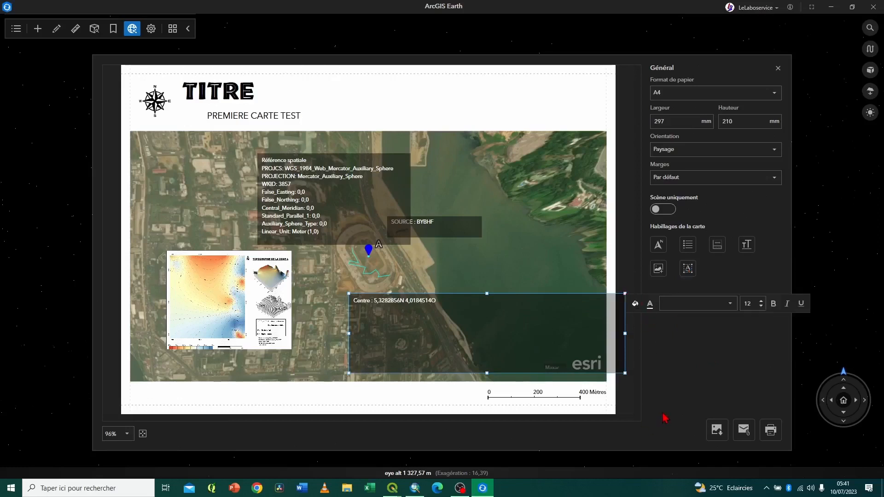
click(549, 253)
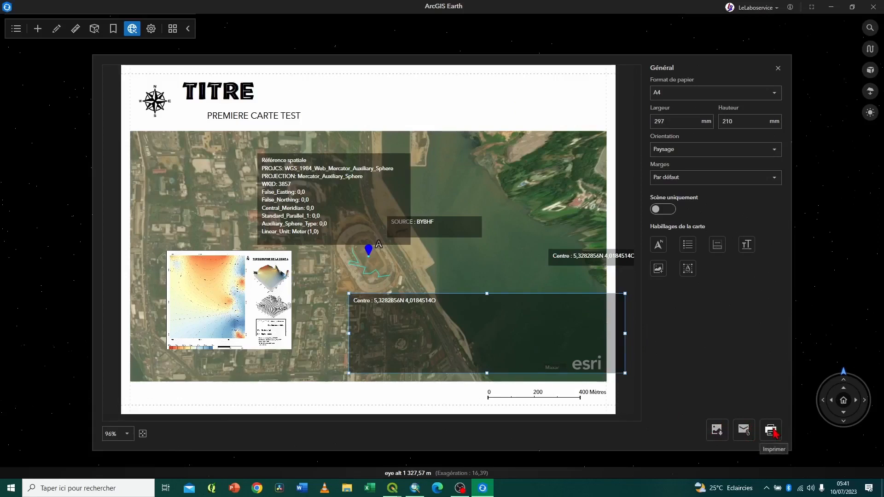
click(778, 69)
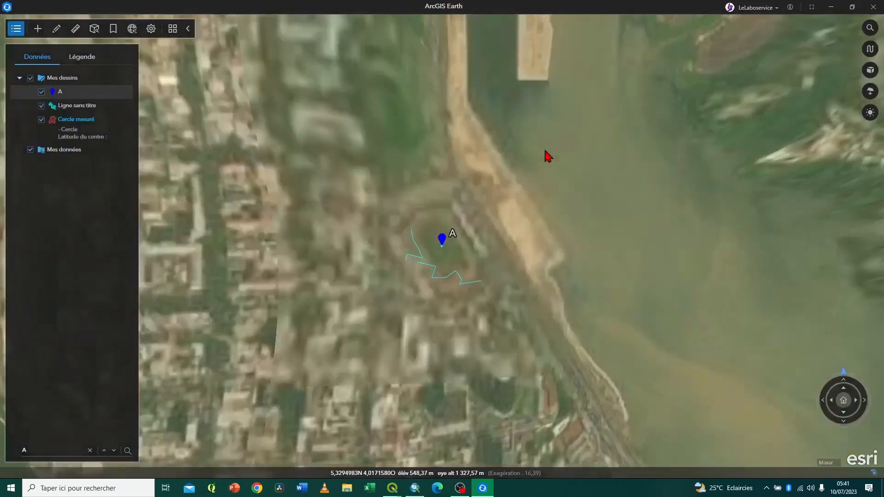
Step: Review the application settings for Général, Navigation, Unités and Avancé
click(152, 31)
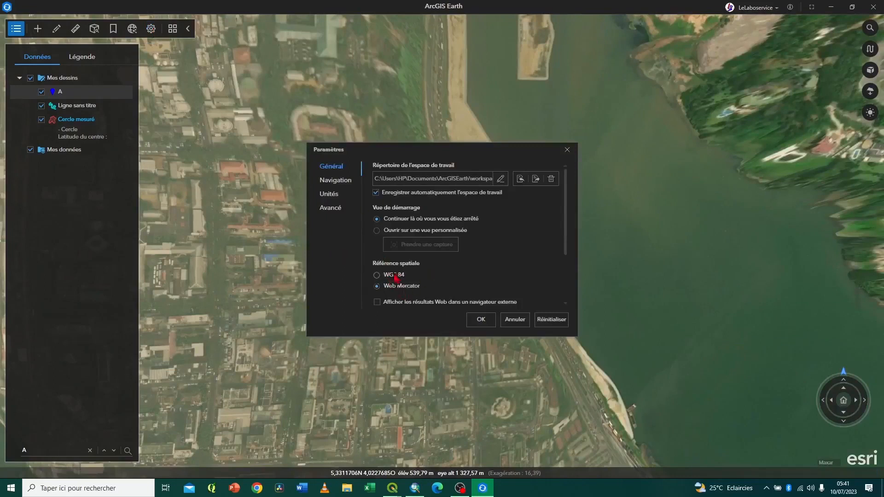
scroll(430, 283, down, 3)
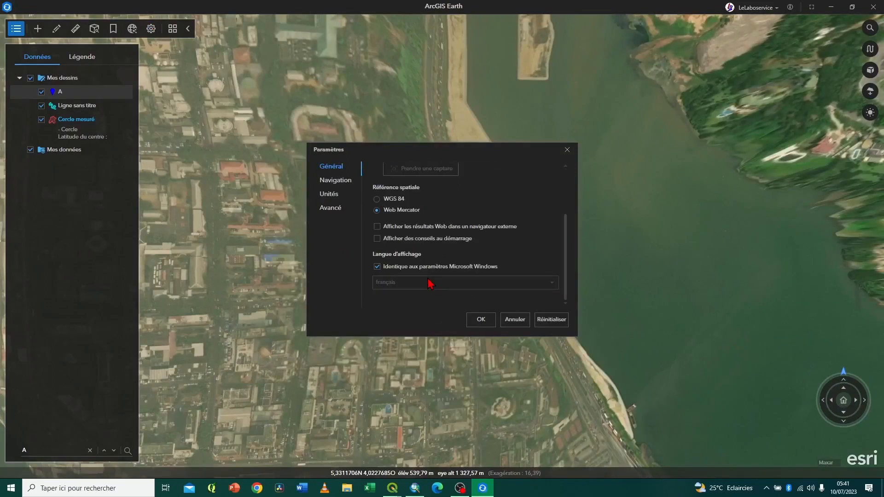
click(336, 181)
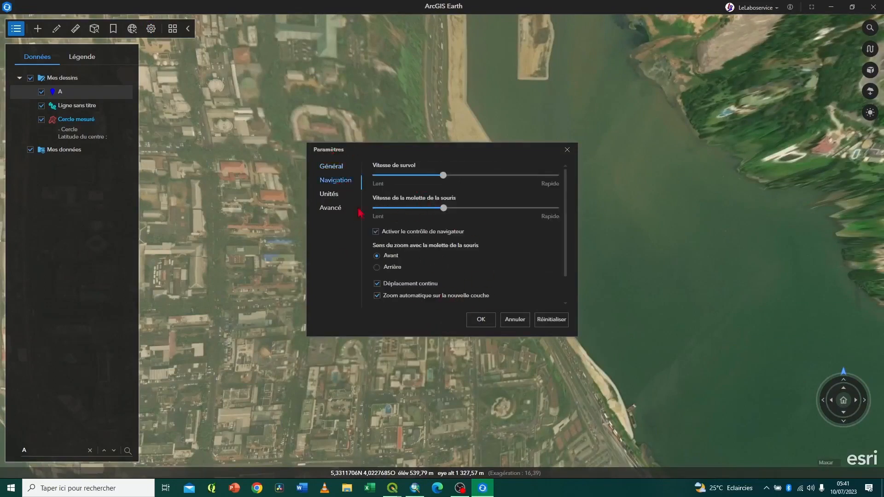
click(328, 195)
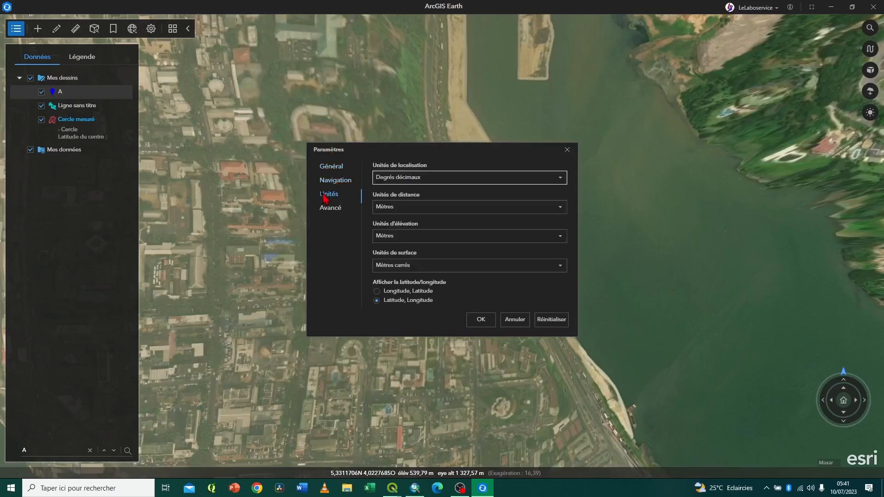
click(343, 211)
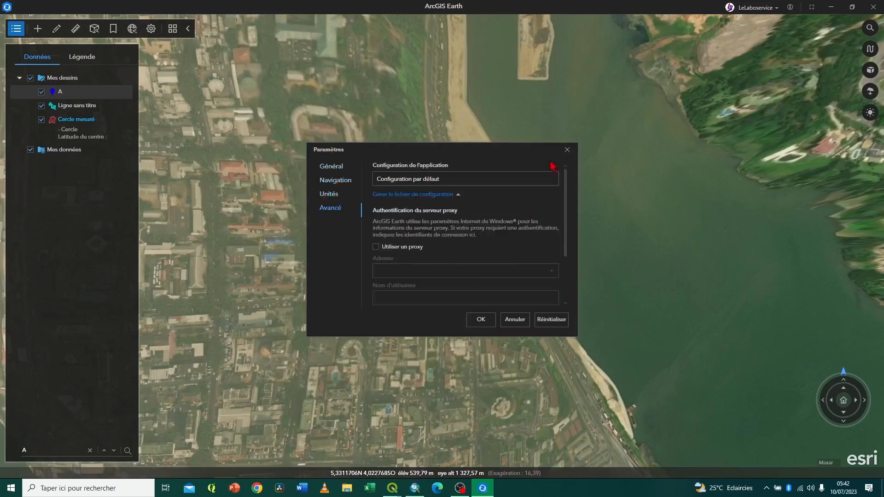
Step: Close the application settings and switch the basemap to OpenStreetMap
click(570, 149)
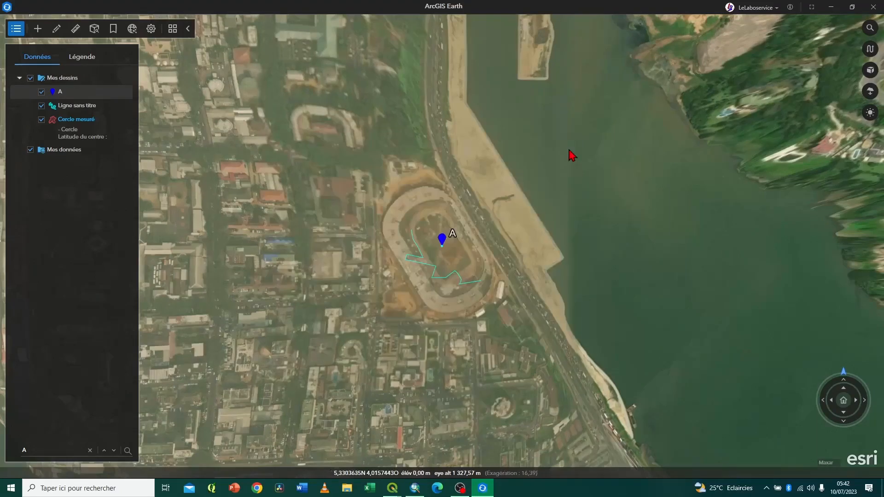
click(173, 29)
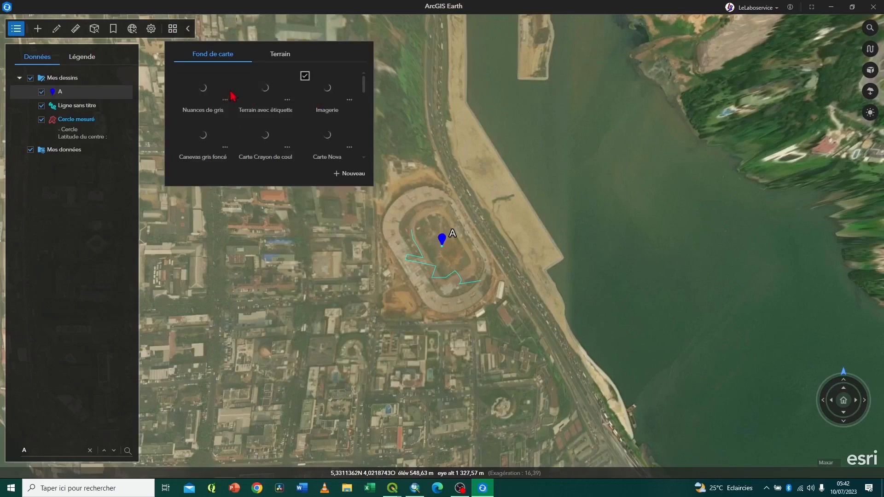
scroll(297, 138, down, 4)
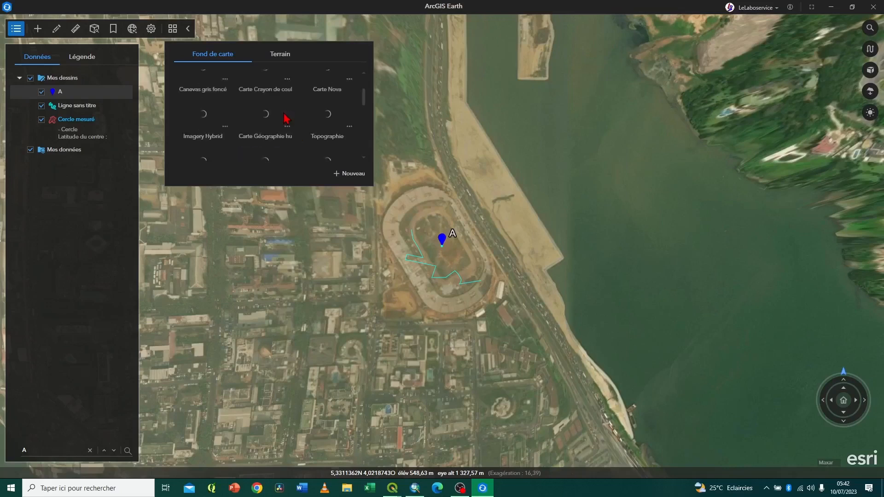
scroll(284, 115, up, 4)
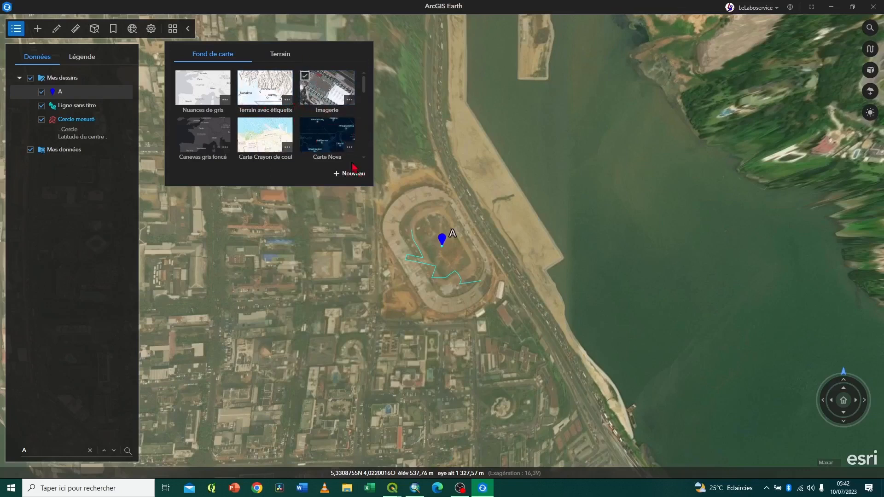
scroll(298, 151, down, 3)
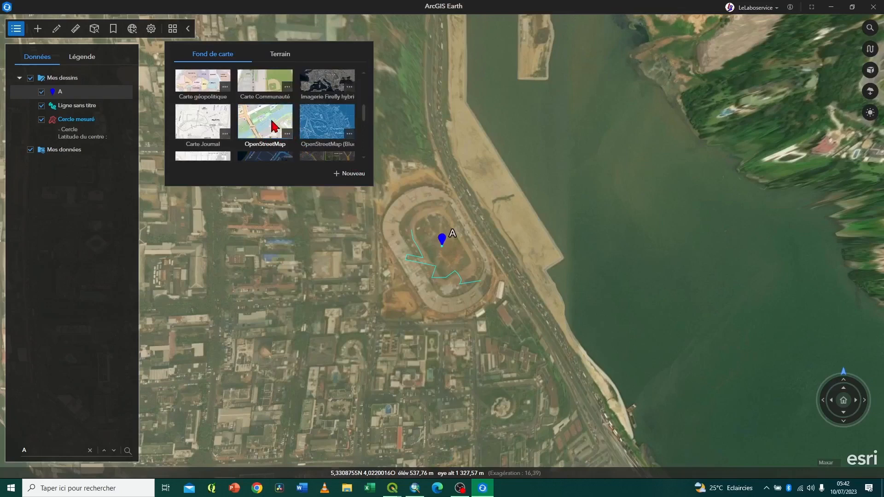
click(265, 127)
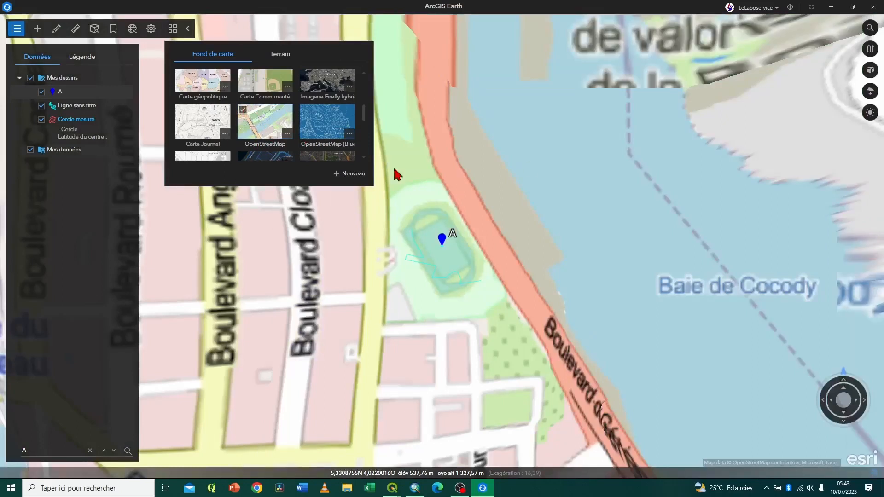
click(445, 247)
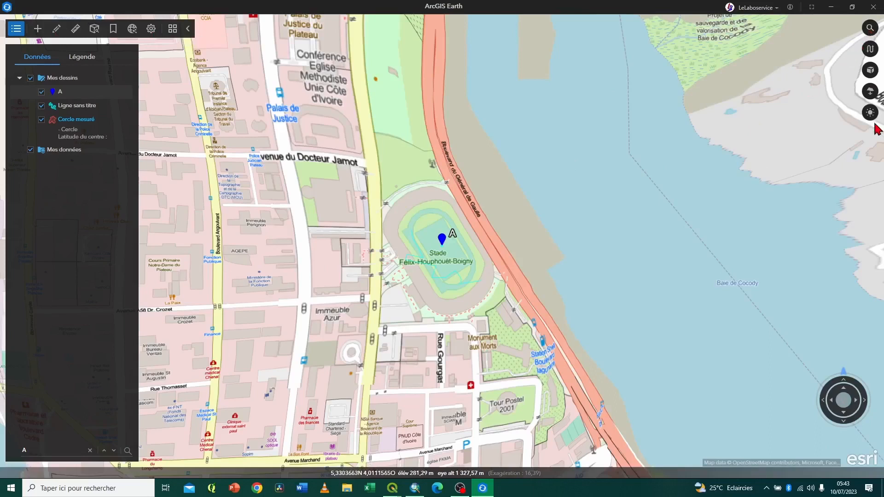
Step: Search for BAMAKO, go to Bamako, MLI, and hide the Mes dessins layer group together with the data list
click(869, 29)
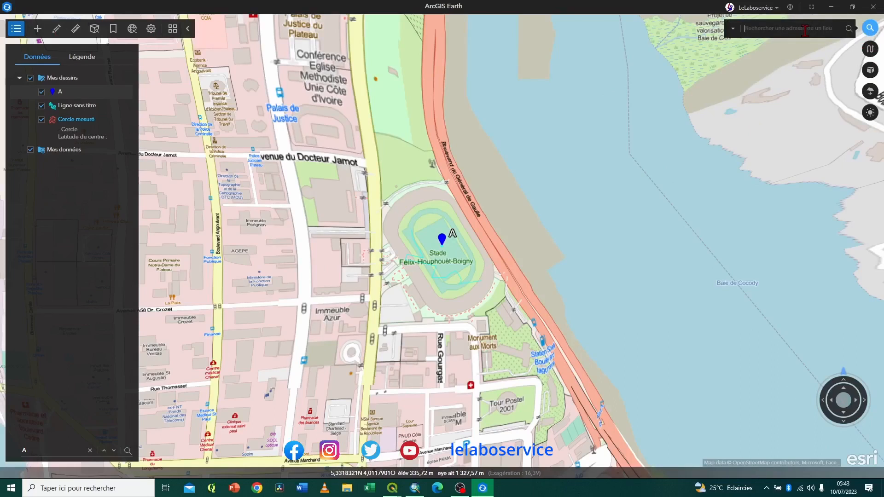
text(BAMAKO)
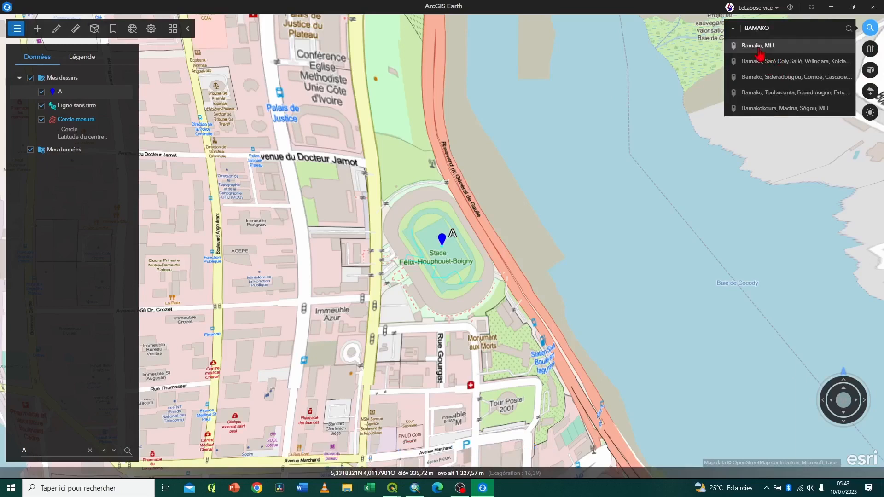
click(758, 46)
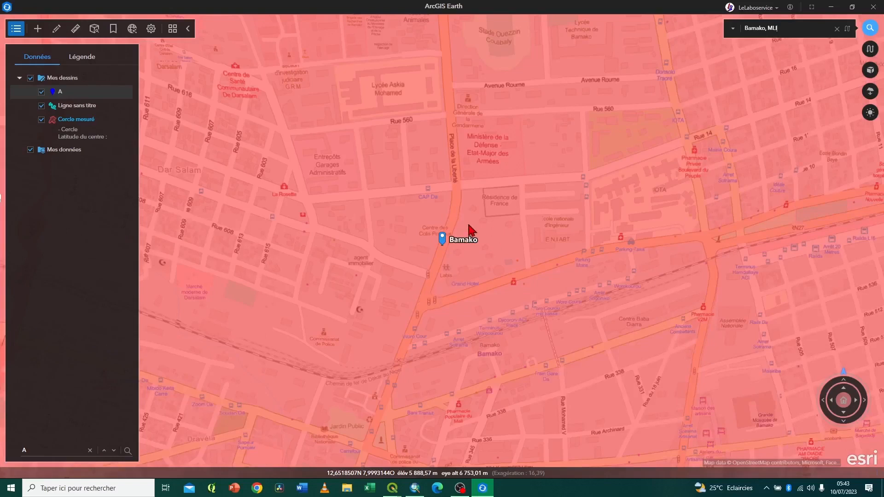
click(30, 78)
click(16, 29)
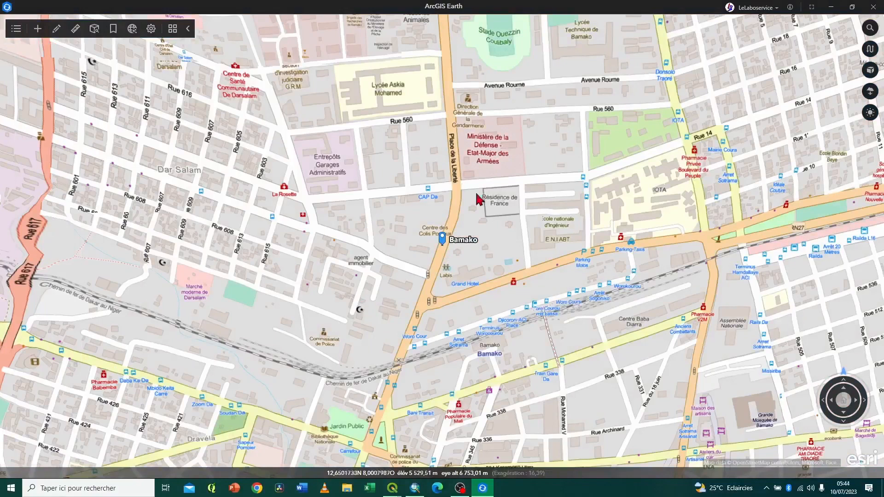
Step: Set up directions from Bamako, MLI to Sikasso, MLI, go to the Sikasso stop, and close the directions
click(870, 49)
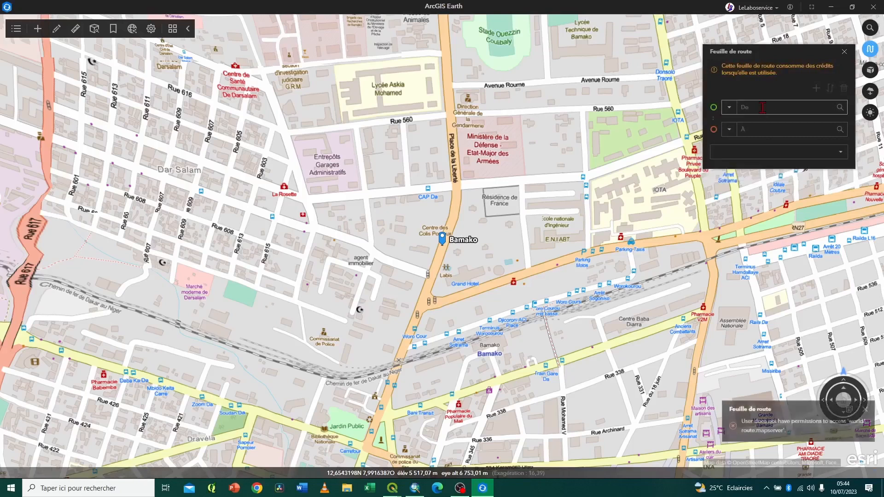
text(B)
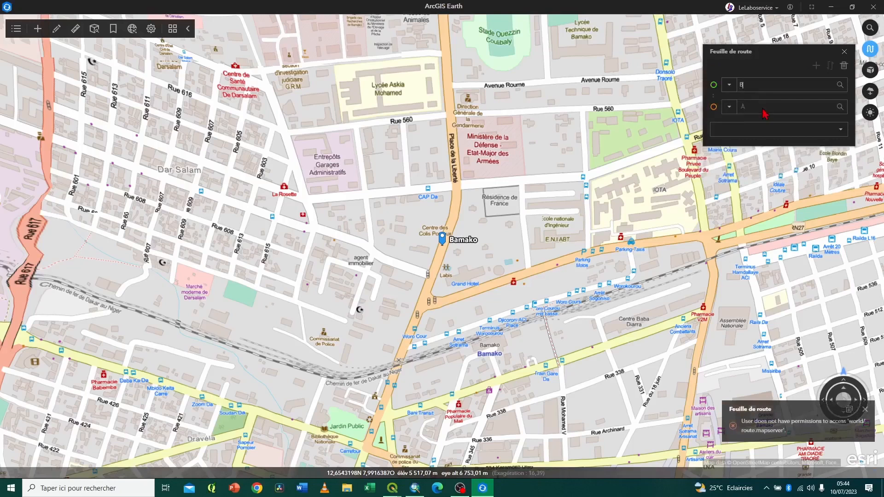
text(AMAHO)
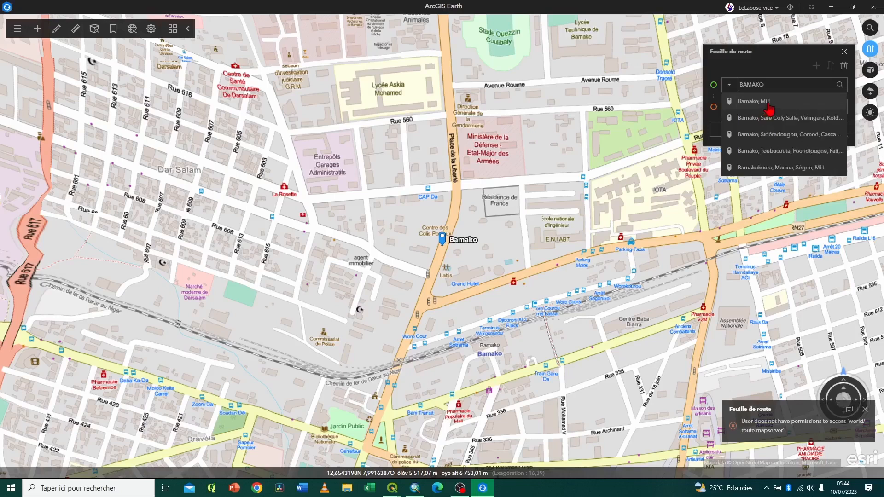
click(763, 105)
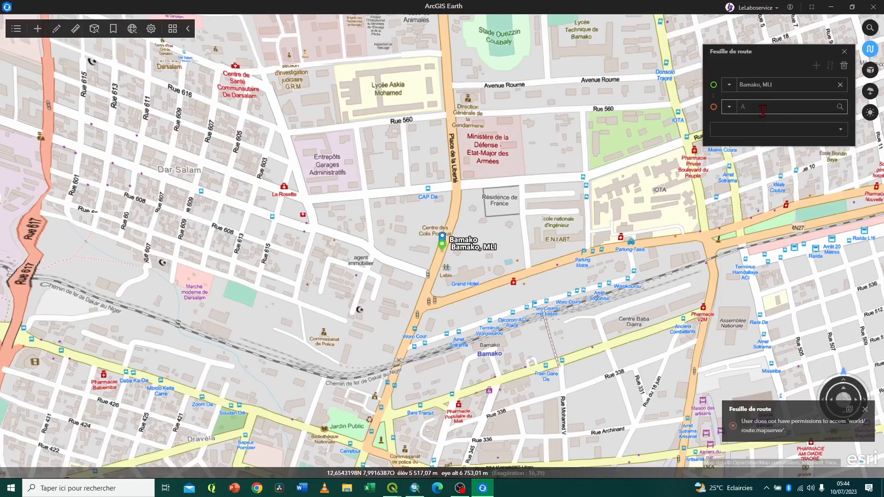
text(SIKASSO)
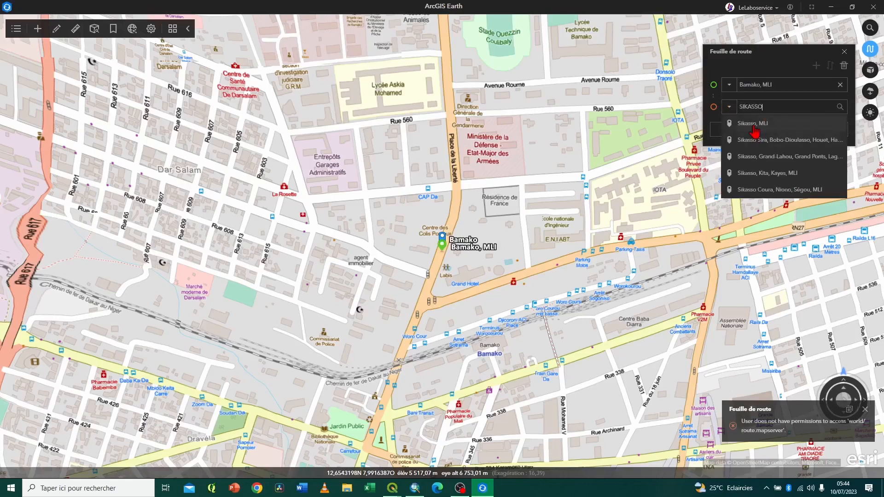
click(757, 123)
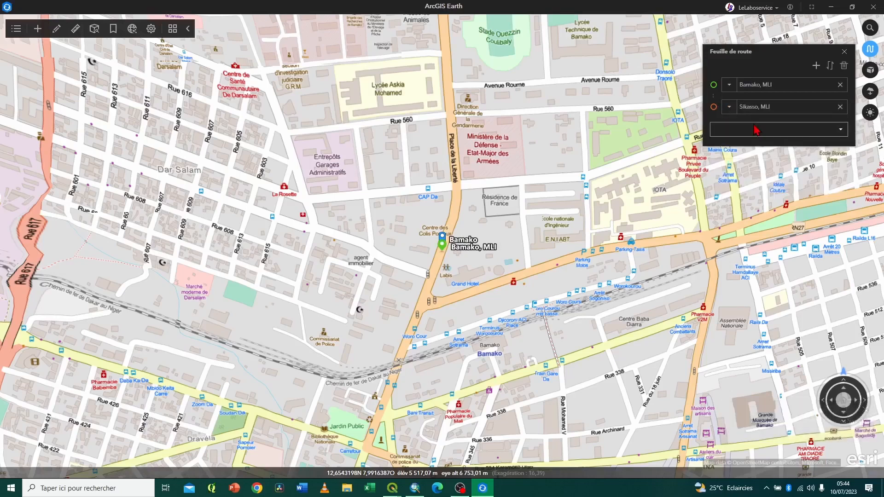
click(787, 104)
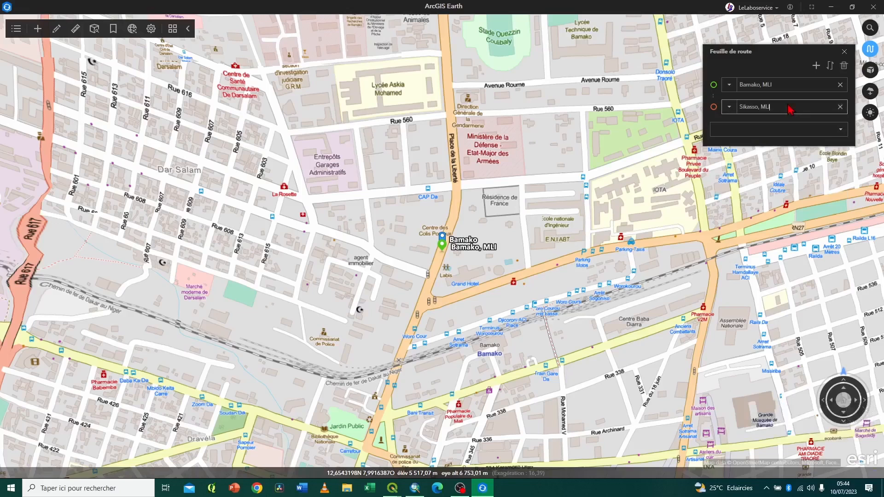
key(Return)
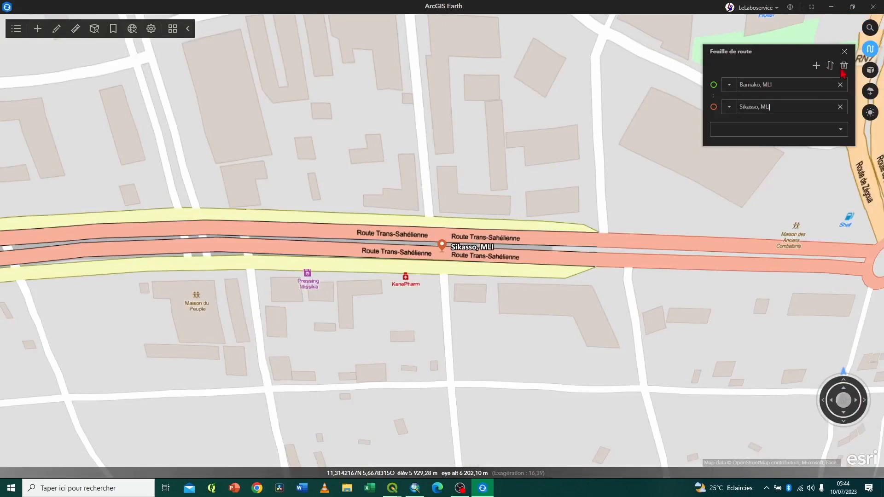
click(844, 51)
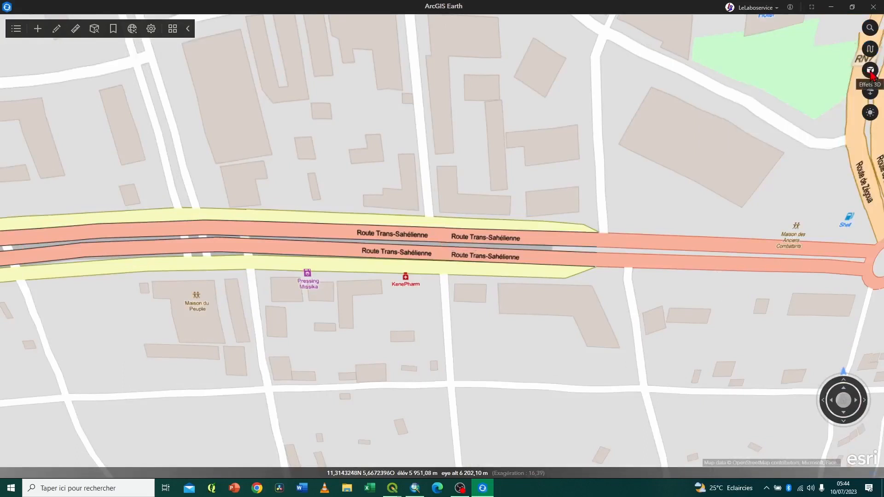
Step: Try an elevation exaggeration of 72,56 in the 3D effects and reduce it to 0
click(869, 70)
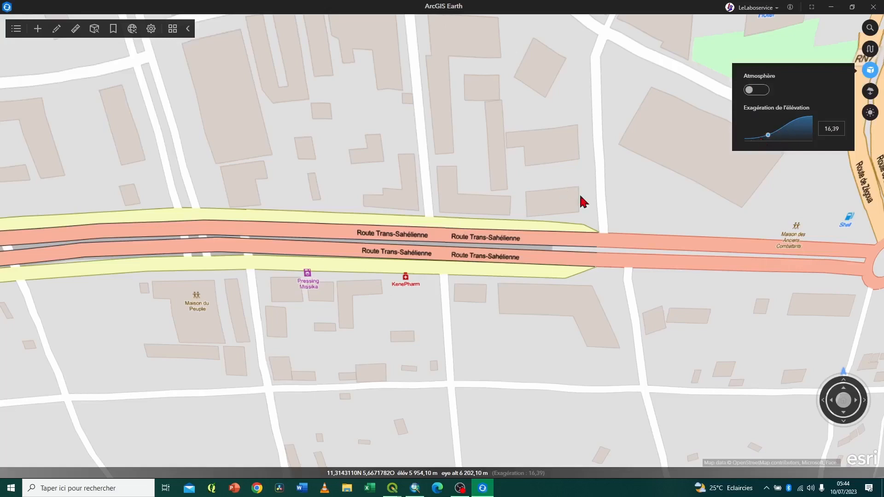
drag(768, 135, 791, 126)
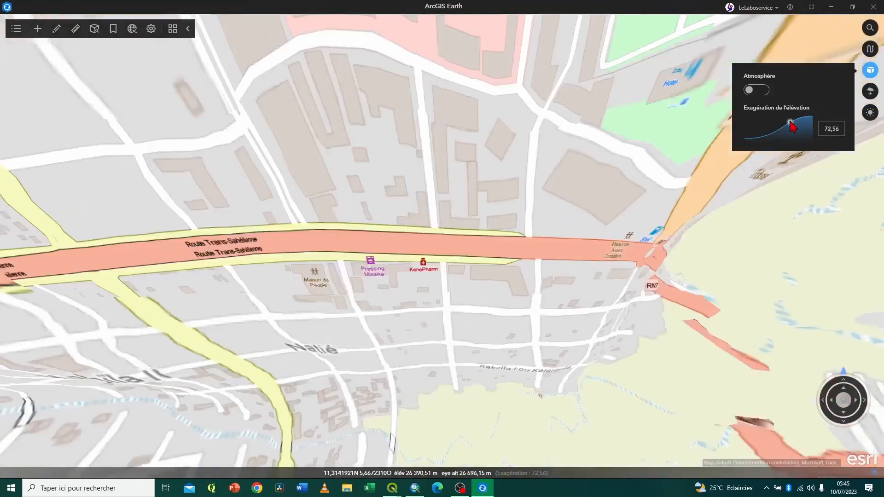
drag(790, 123, 727, 144)
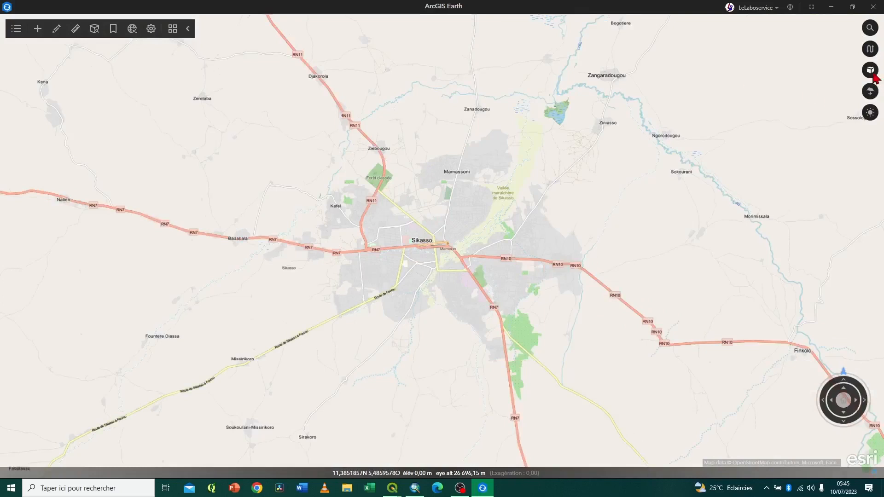
click(870, 72)
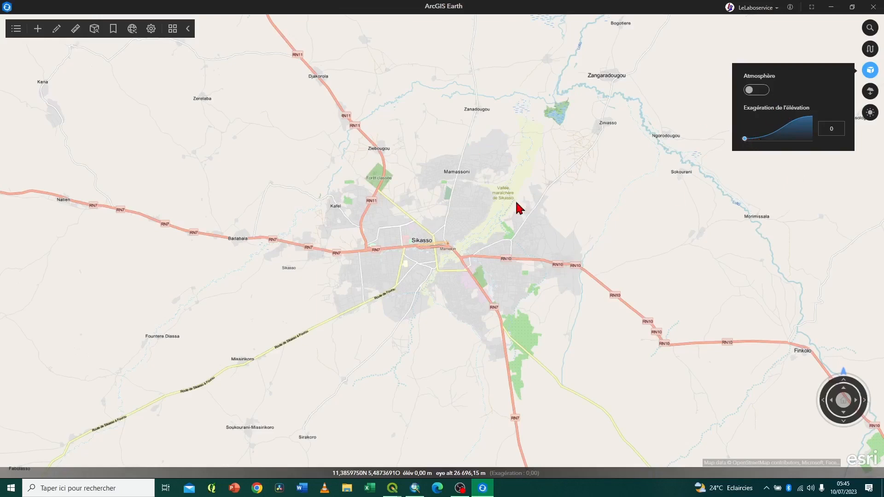
Step: Switch the basemap back to Imagerie
click(174, 31)
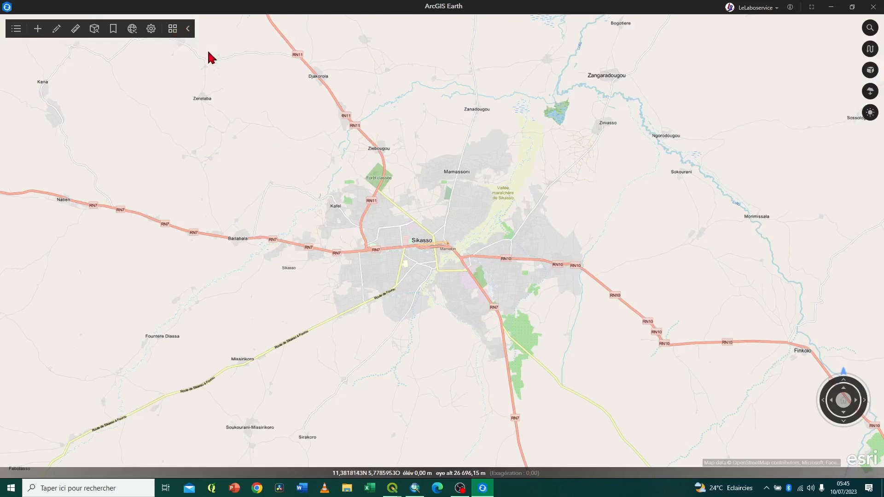
click(173, 29)
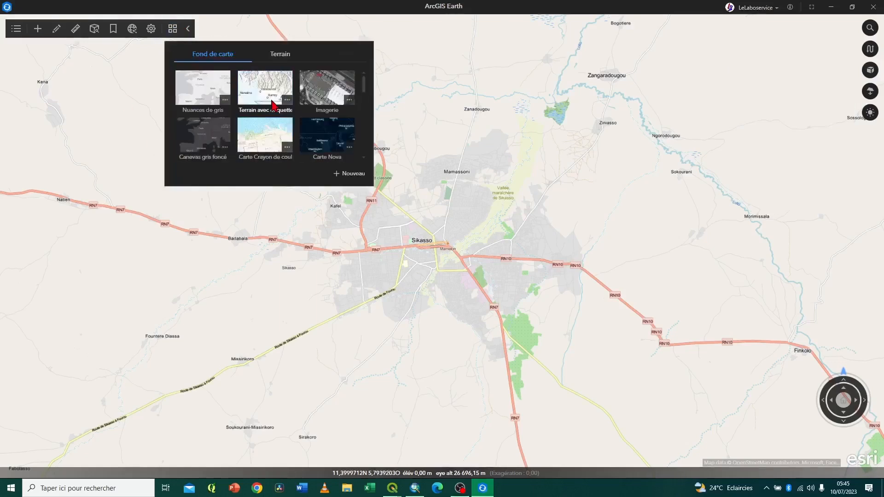
click(328, 92)
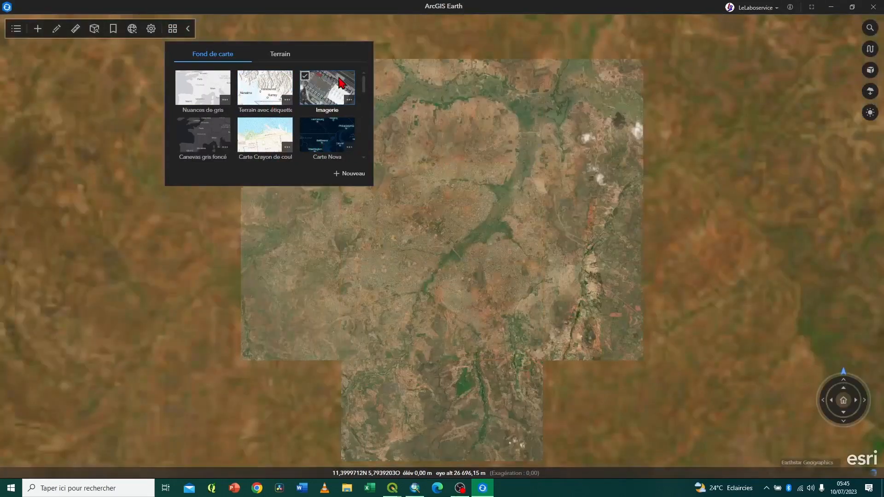
Step: Set the elevation exaggeration to 4,08 in the 3D effects
click(870, 74)
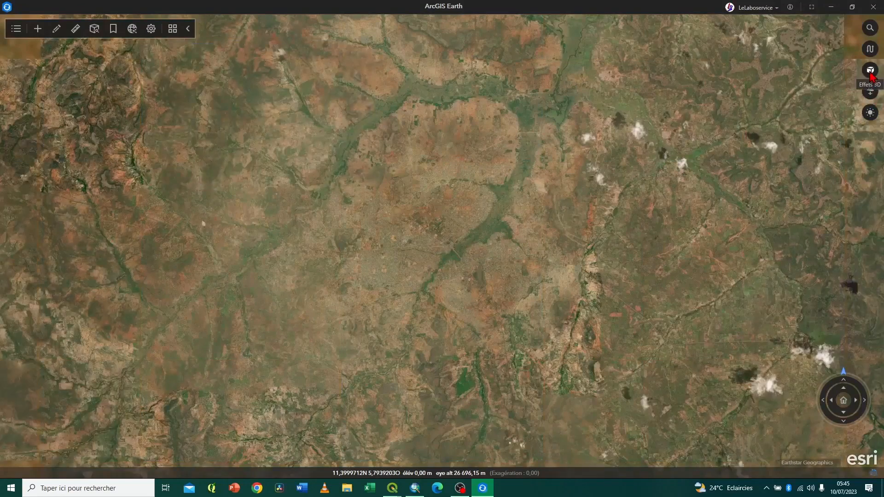
click(871, 73)
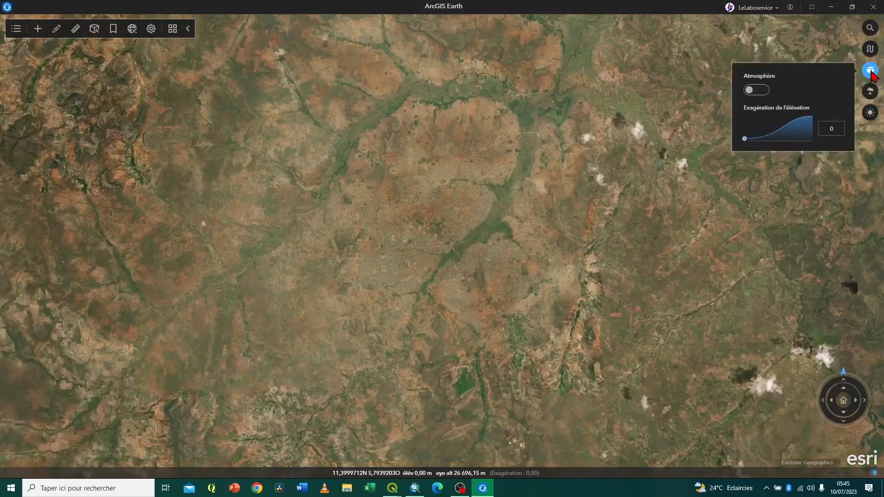
drag(745, 140, 757, 139)
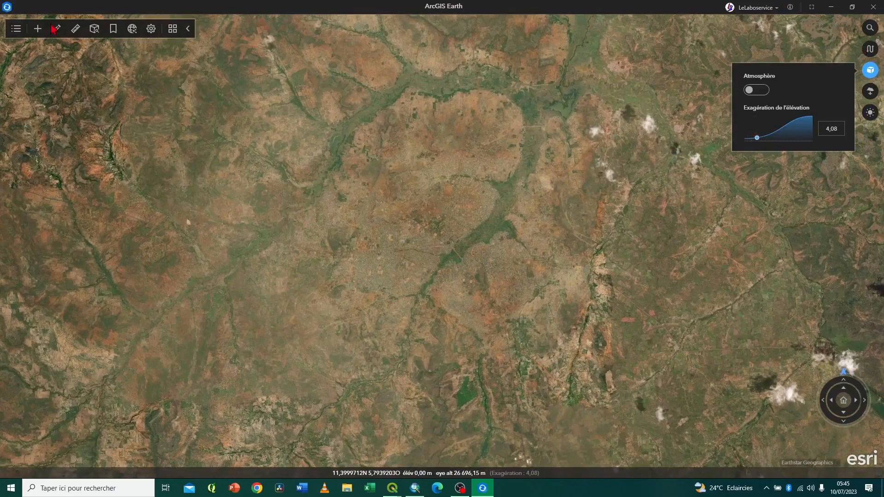
Step: Turn on placemark A in Mes dessins and fly to it
click(22, 30)
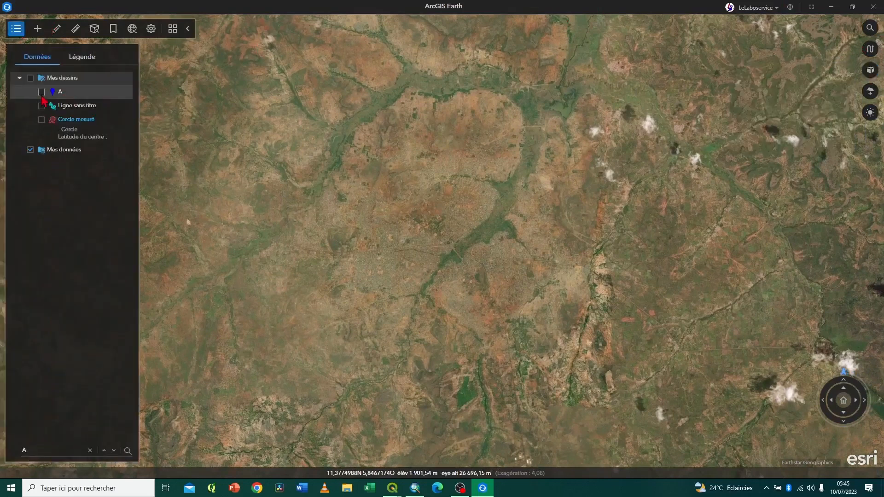
click(41, 92)
double_click(72, 95)
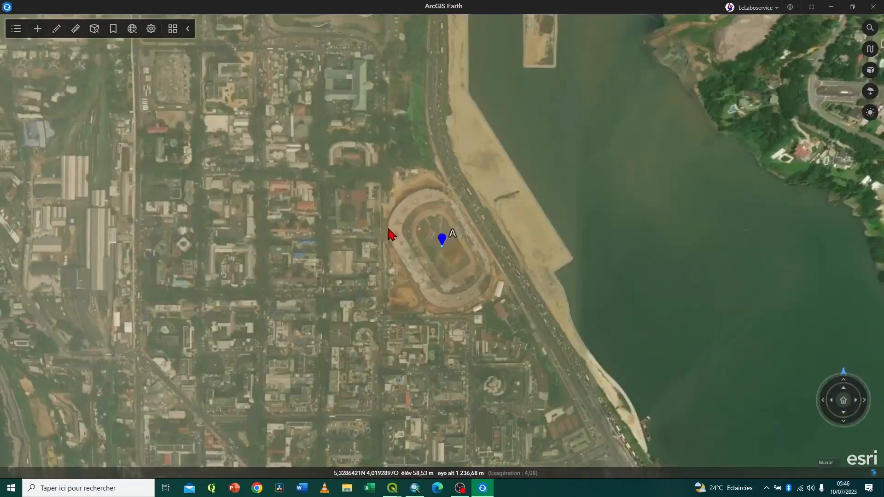
Step: Raise the elevation exaggeration to 10,01 over the stadium area and close the 3D effects
click(870, 72)
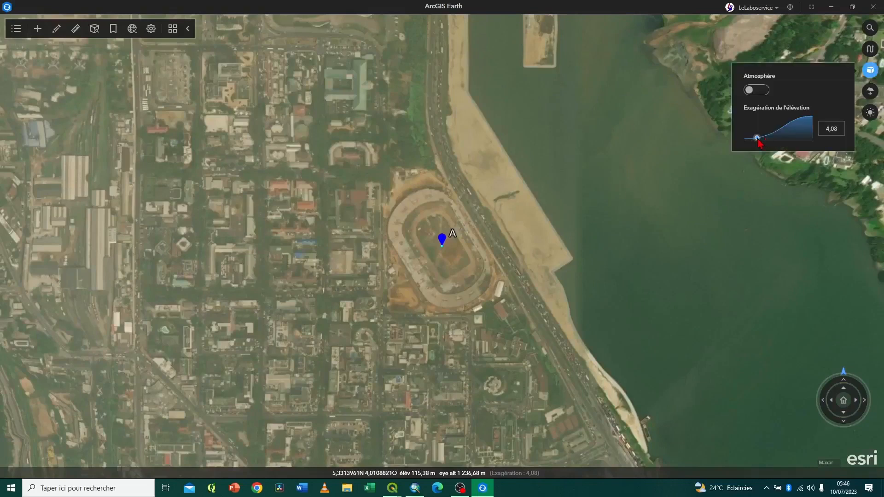
drag(757, 139, 763, 138)
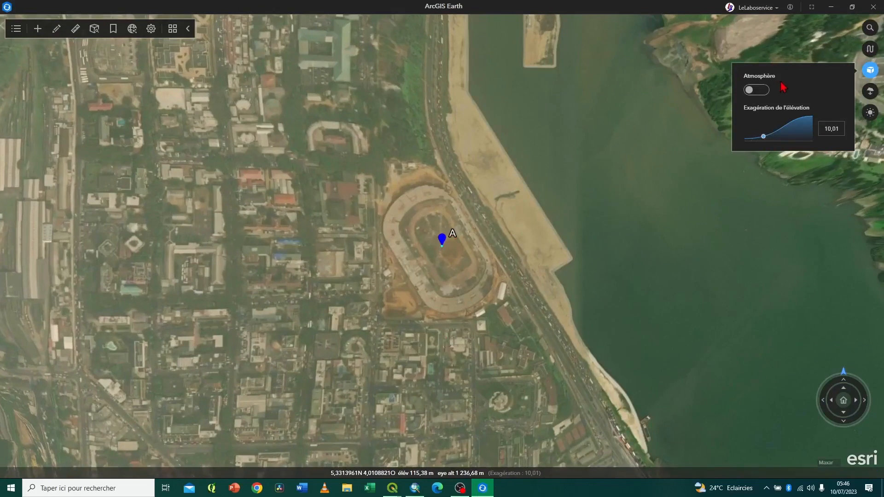
click(869, 93)
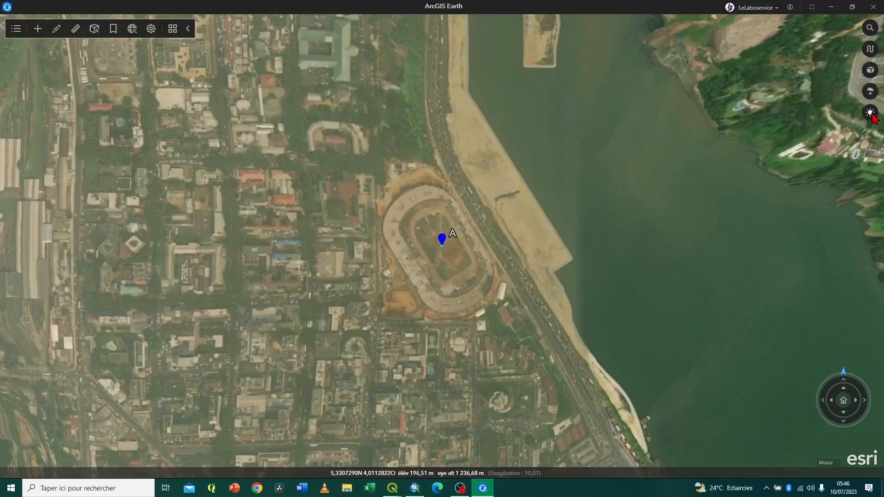
Step: Turn on Lumière du jour and set the time of day to shortly after 06:00 UTC
click(870, 114)
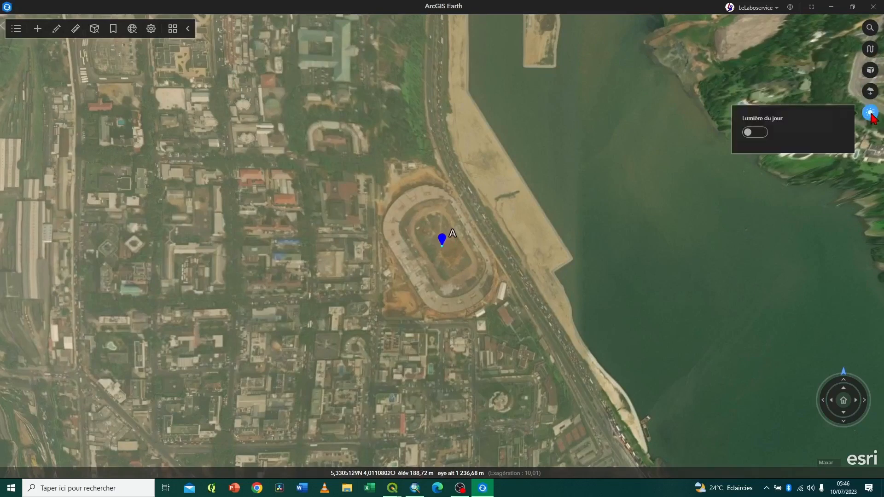
click(755, 133)
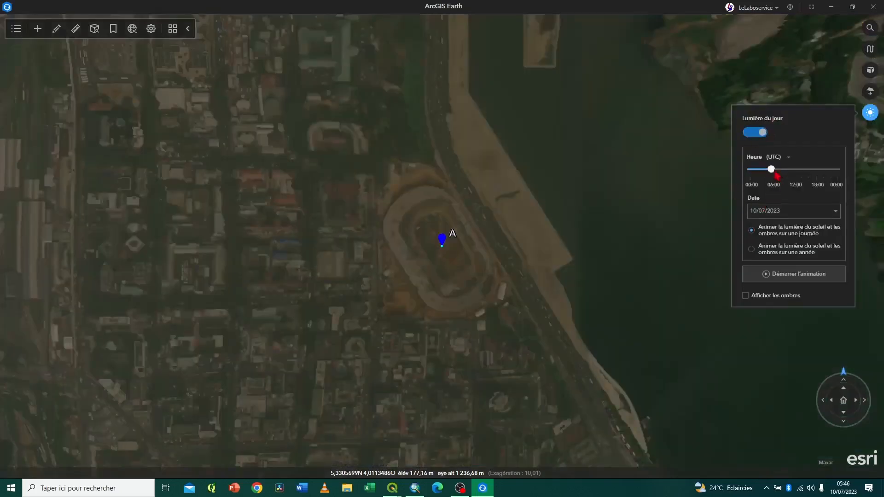
mouse_move(771, 170)
mouse_down()
mouse_move(817, 177)
mouse_move(754, 180)
mouse_move(777, 180)
mouse_up()
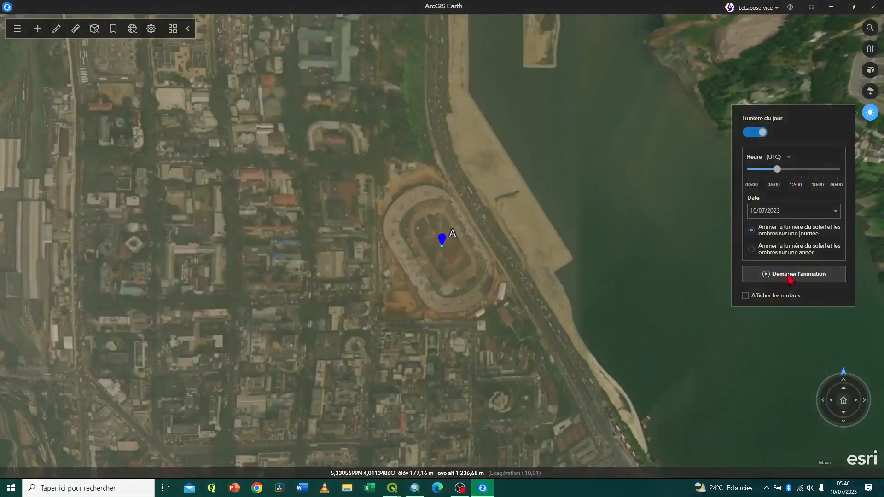
Step: Play the one-day sunlight animation over the stadium, stop it and turn off Lumière du jour
click(804, 276)
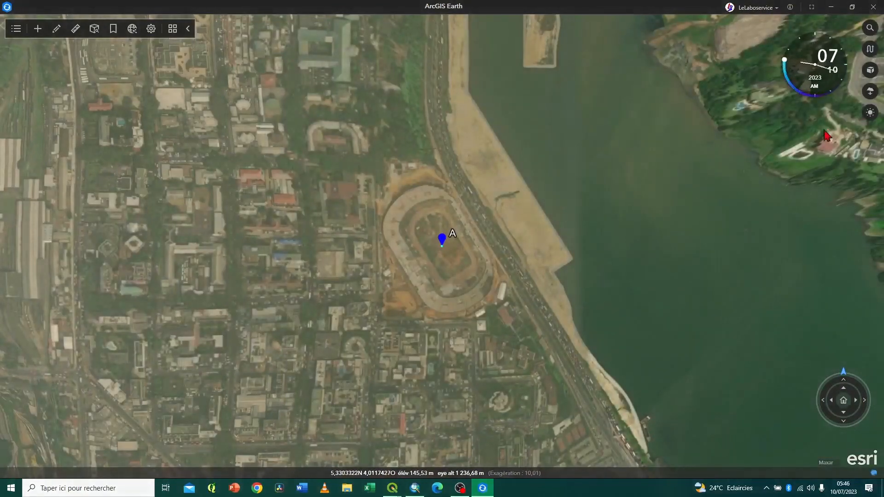
mouse_move(808, 95)
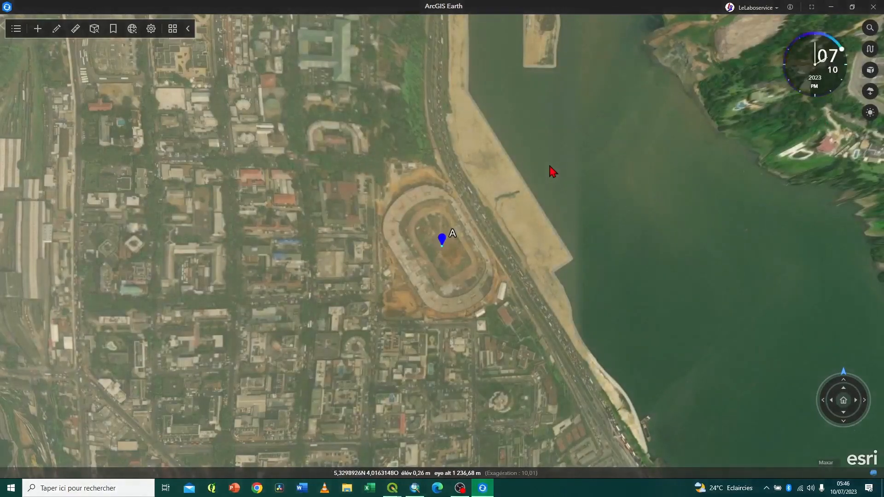
mouse_move(804, 49)
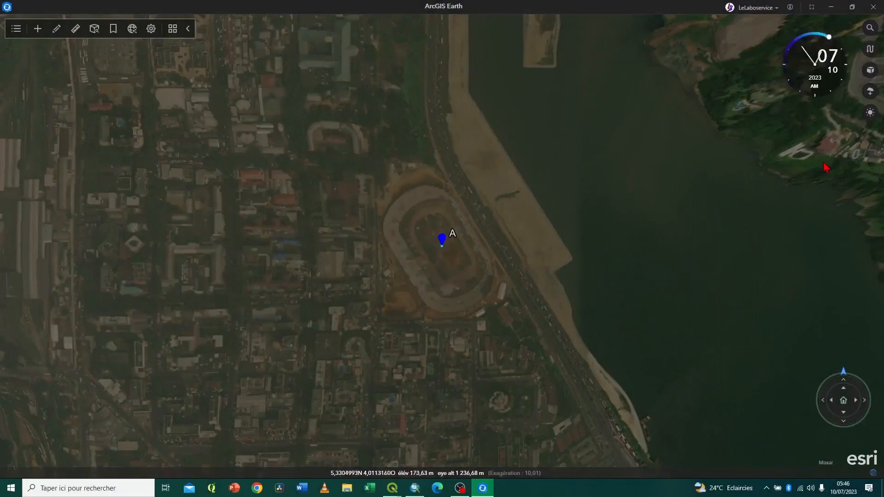
click(871, 113)
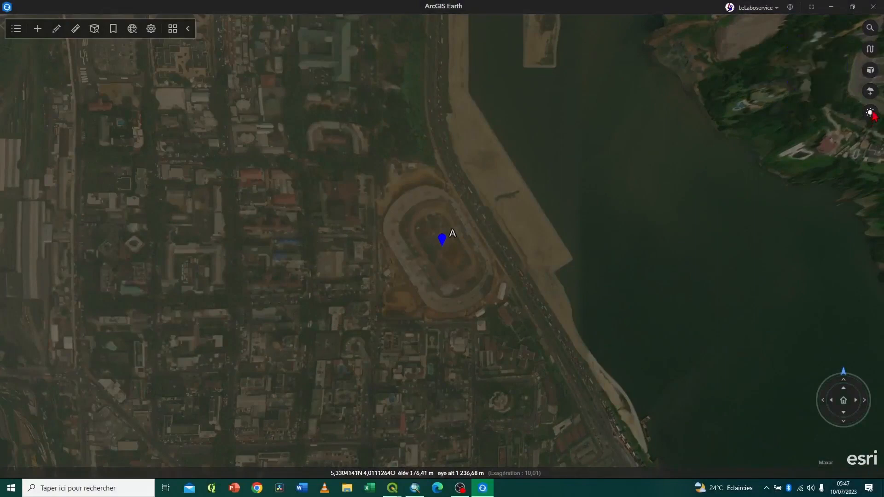
click(870, 113)
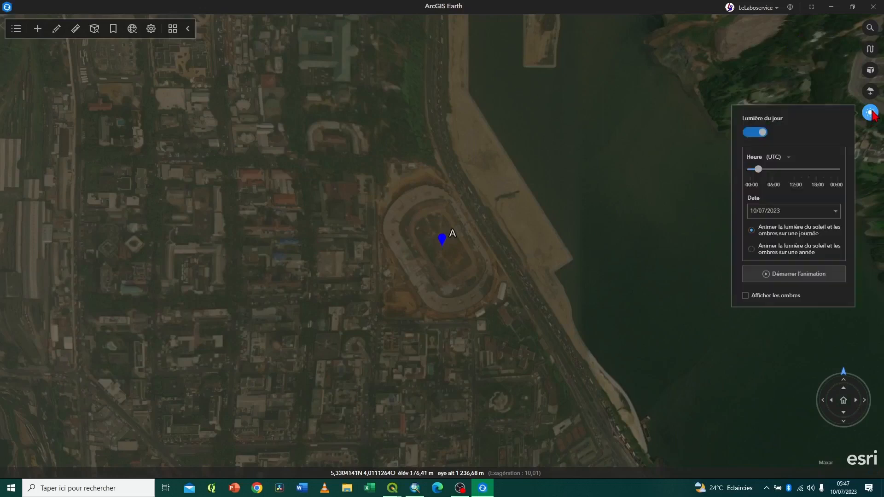
click(755, 133)
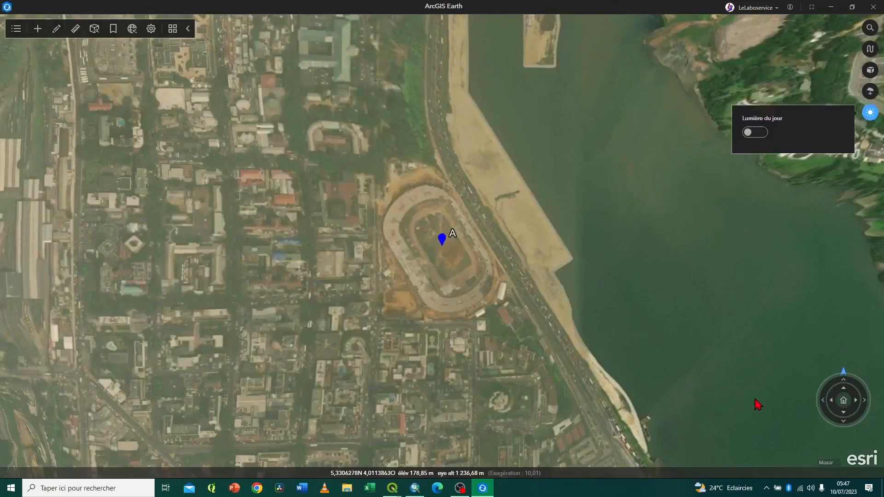
Step: Zoom in on the stadium and move the view around it with the navigation wheel, ending at the home globe view
click(843, 373)
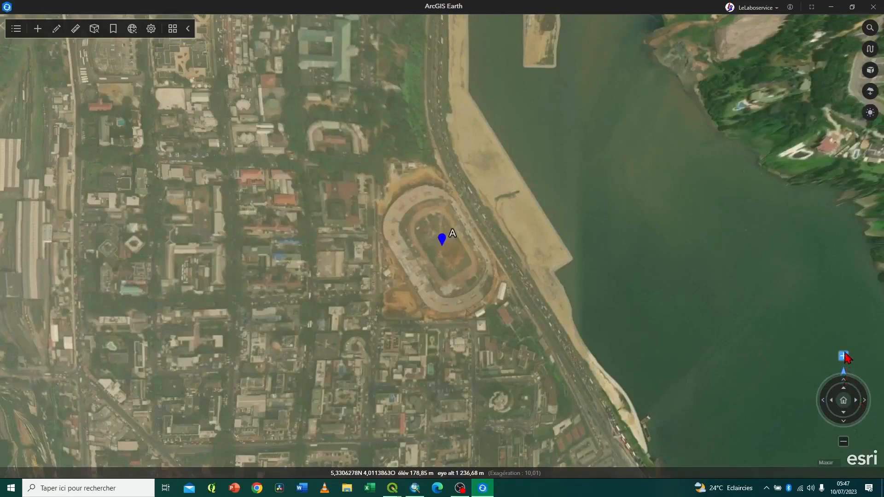
click(843, 356)
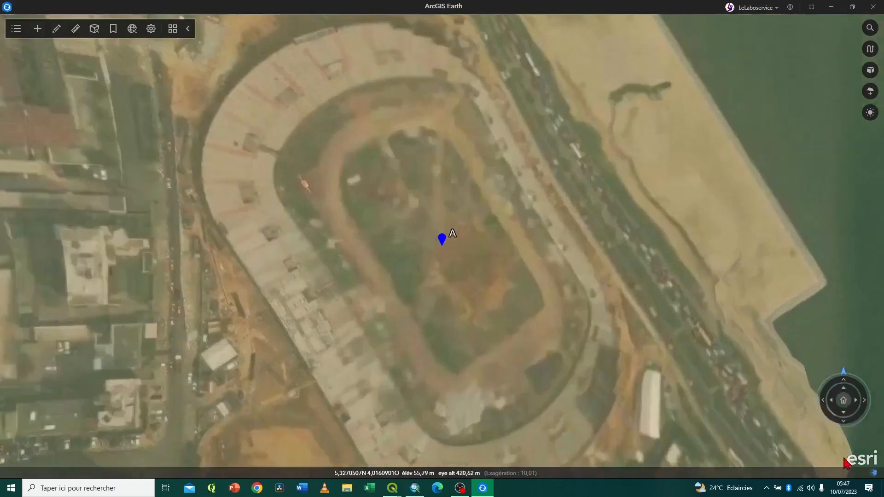
click(847, 384)
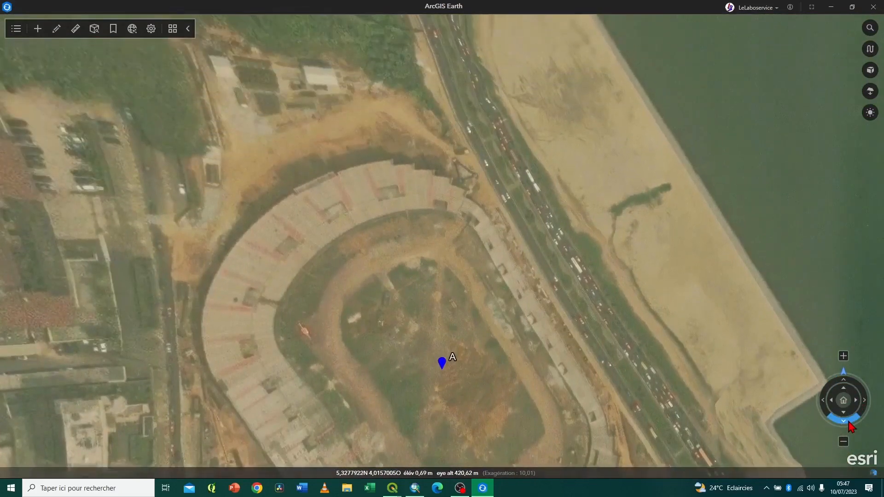
click(848, 422)
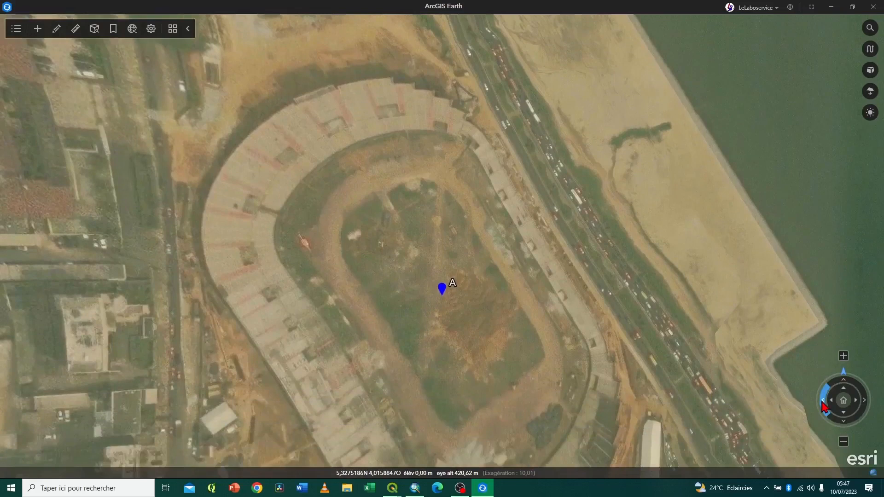
click(834, 405)
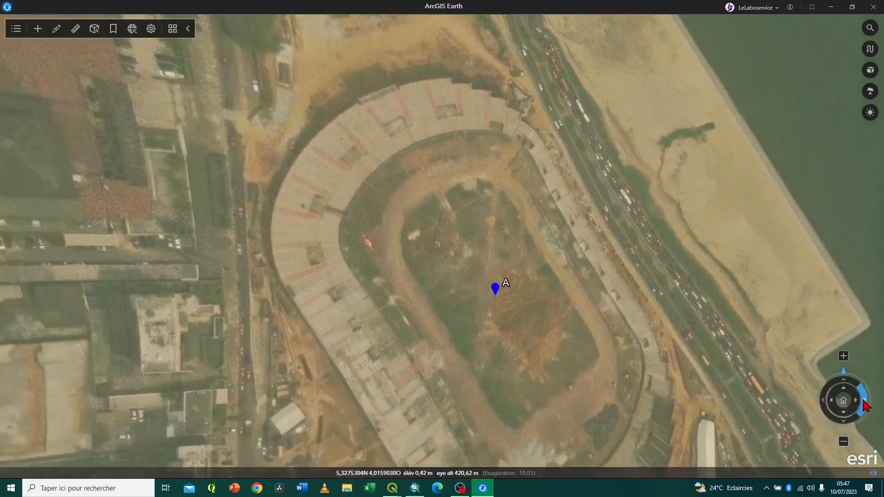
click(864, 405)
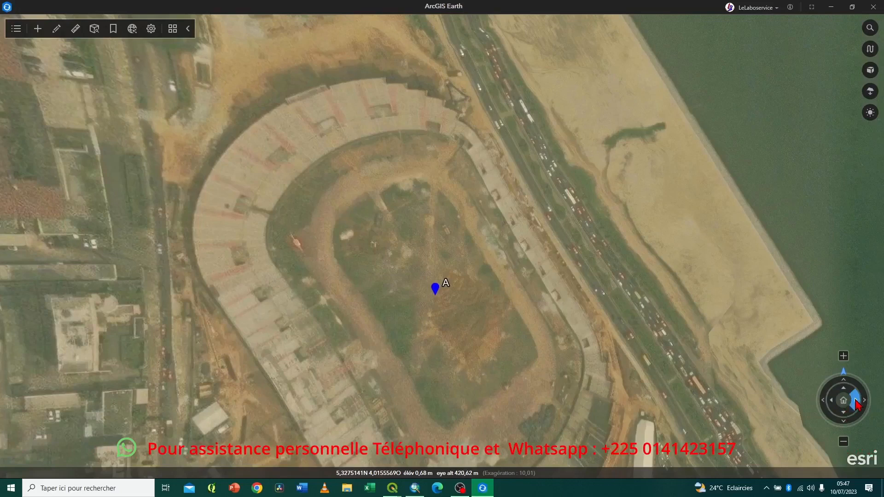
mouse_move(856, 405)
mouse_down()
mouse_move(833, 402)
mouse_move(847, 394)
mouse_up()
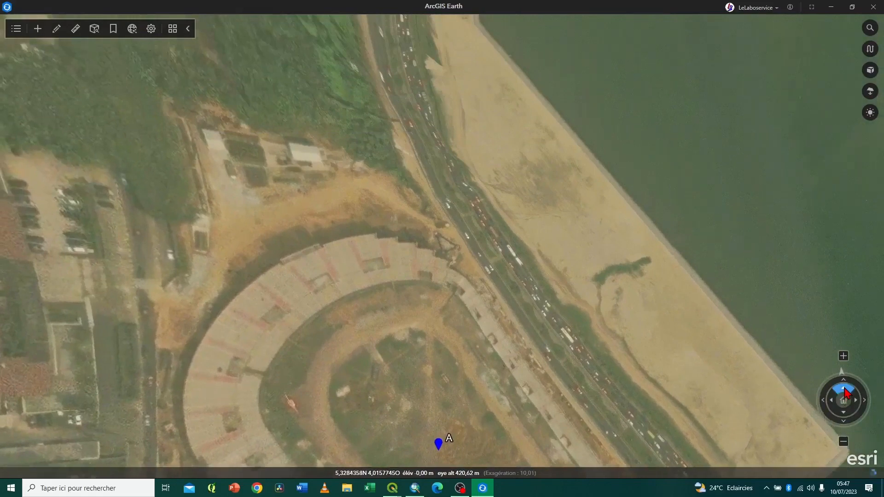
drag(846, 415, 846, 417)
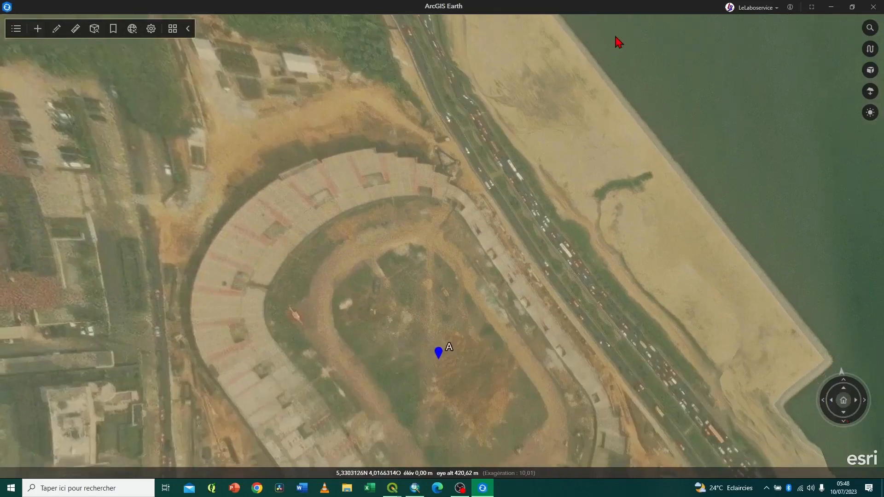
click(843, 401)
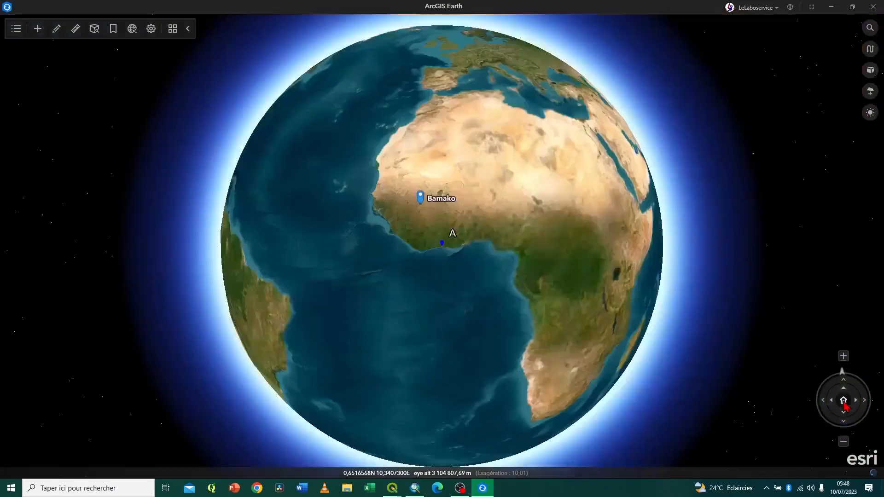